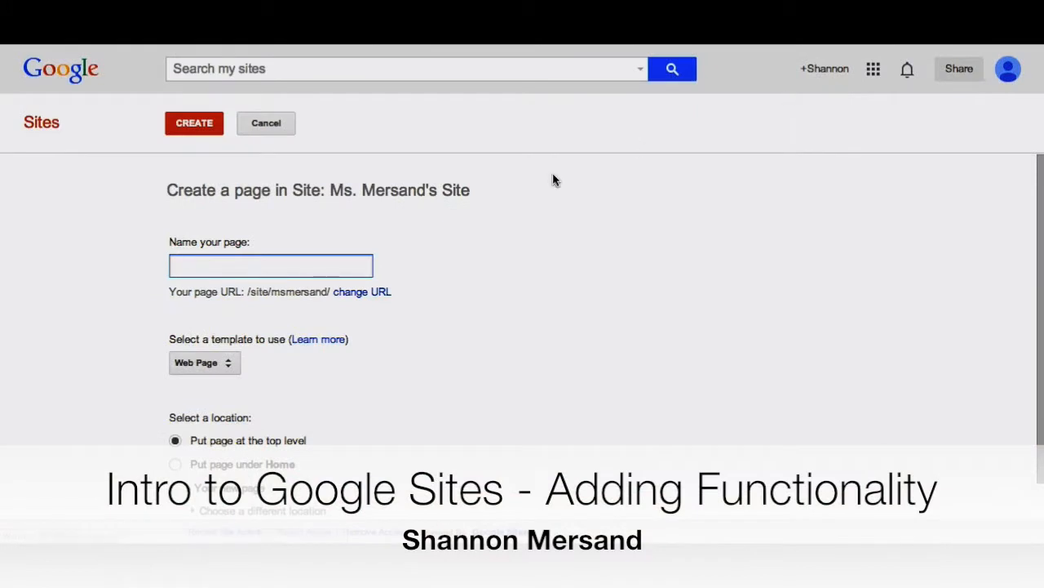
# Create a top-level web page named "Homework Calendar" using the Web Page template
pyautogui.write('Calendar')
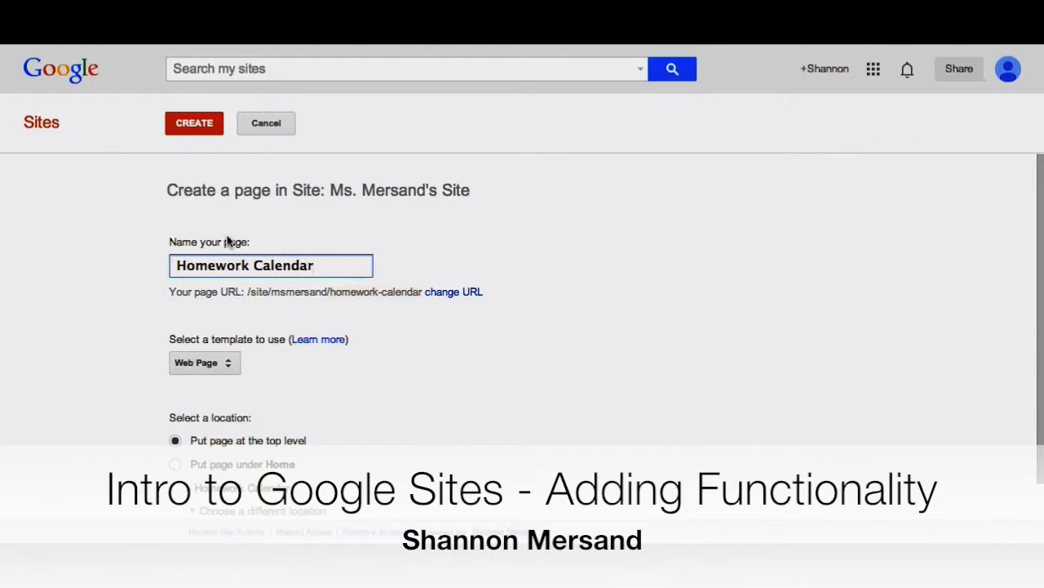
pyautogui.click(183, 135)
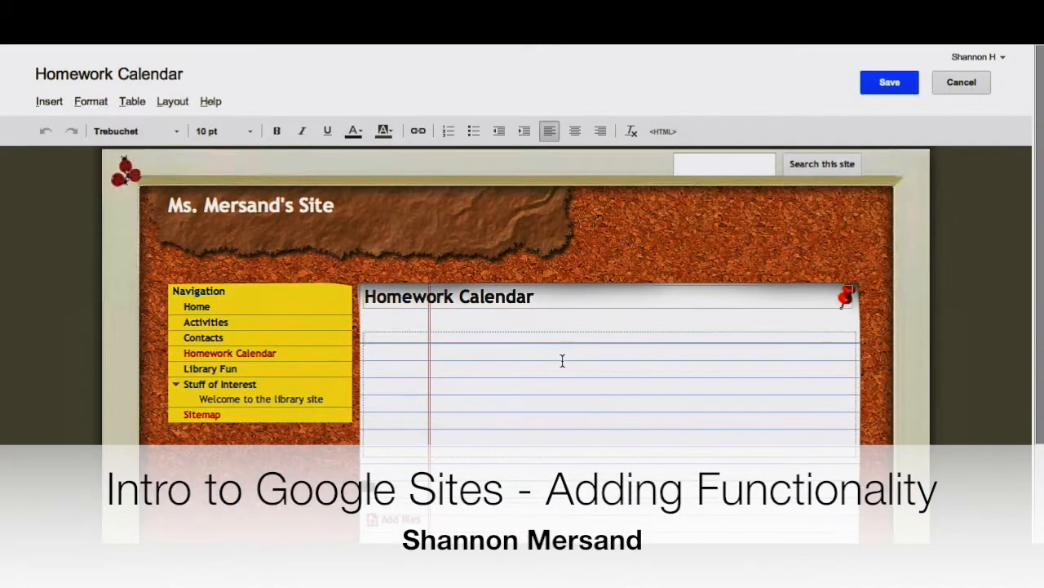
# Start inserting a Google Calendar into the page body and choose the Homework Calendar as its source
pyautogui.scroll(-3, 563, 362)
pyautogui.scroll(2, 563, 362)
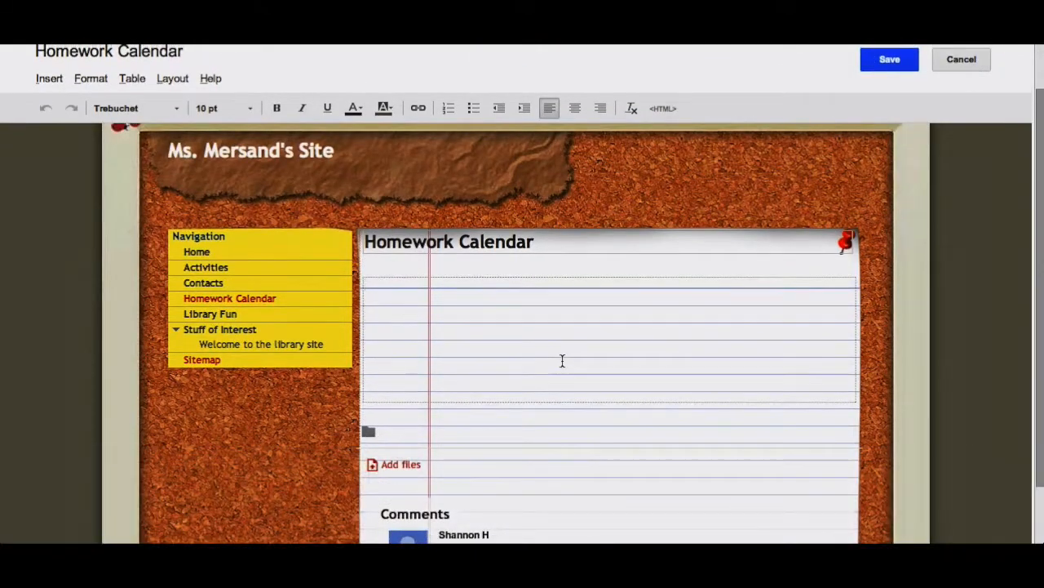
pyautogui.scroll(1, 562, 361)
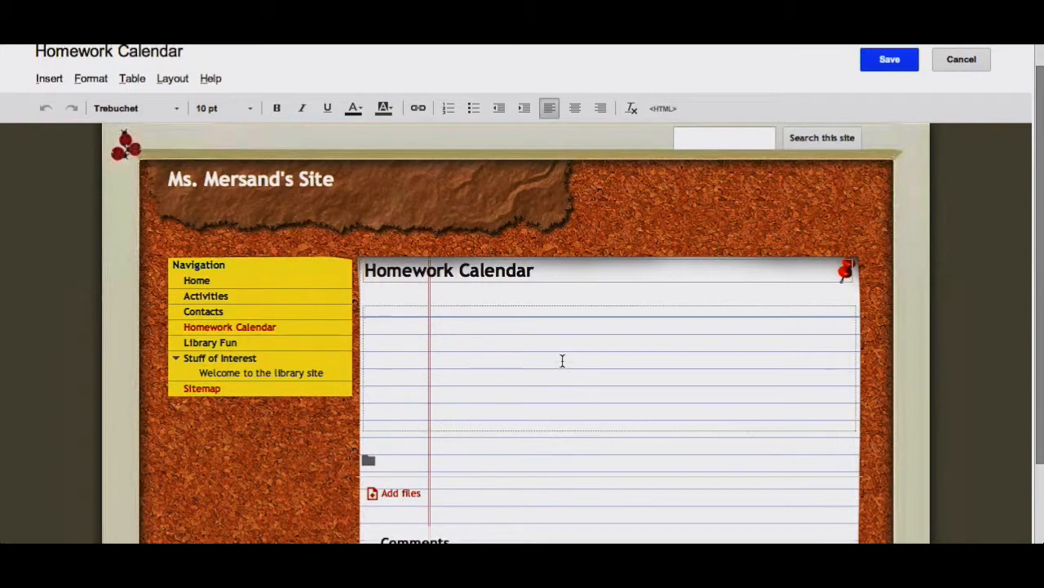
pyautogui.click(50, 79)
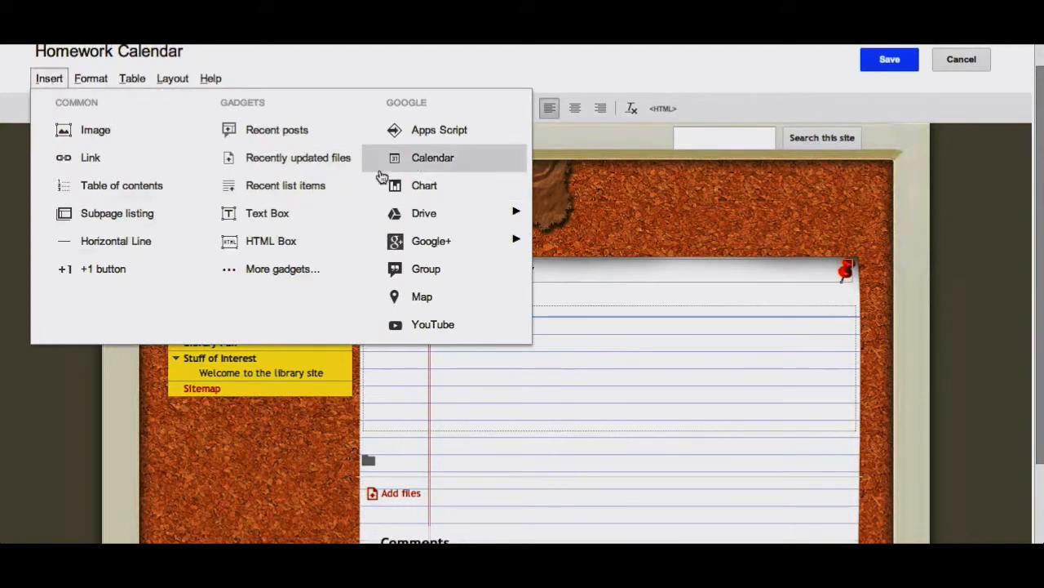
pyautogui.click(412, 163)
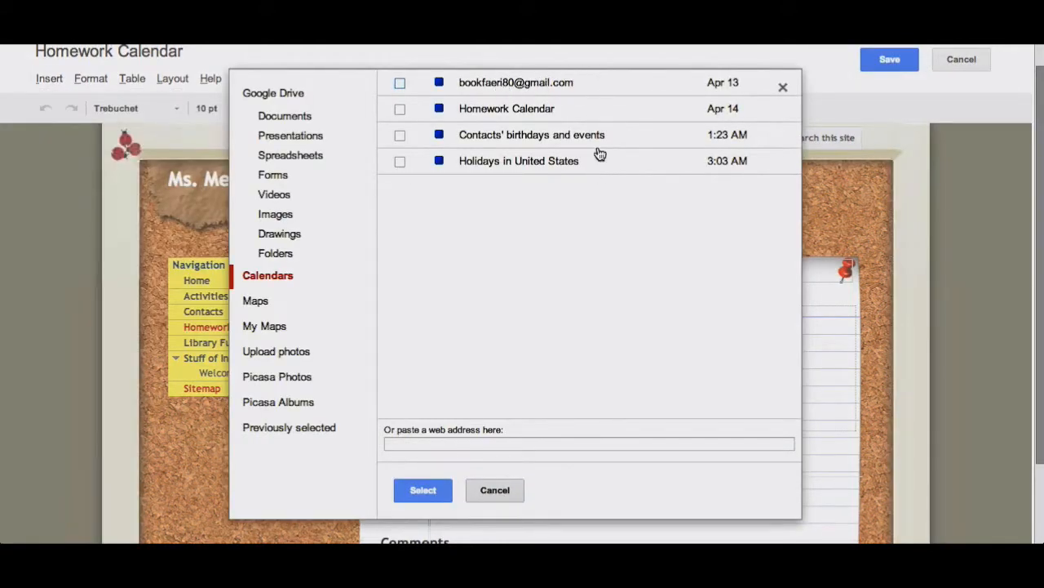
pyautogui.click(400, 110)
pyautogui.click(421, 489)
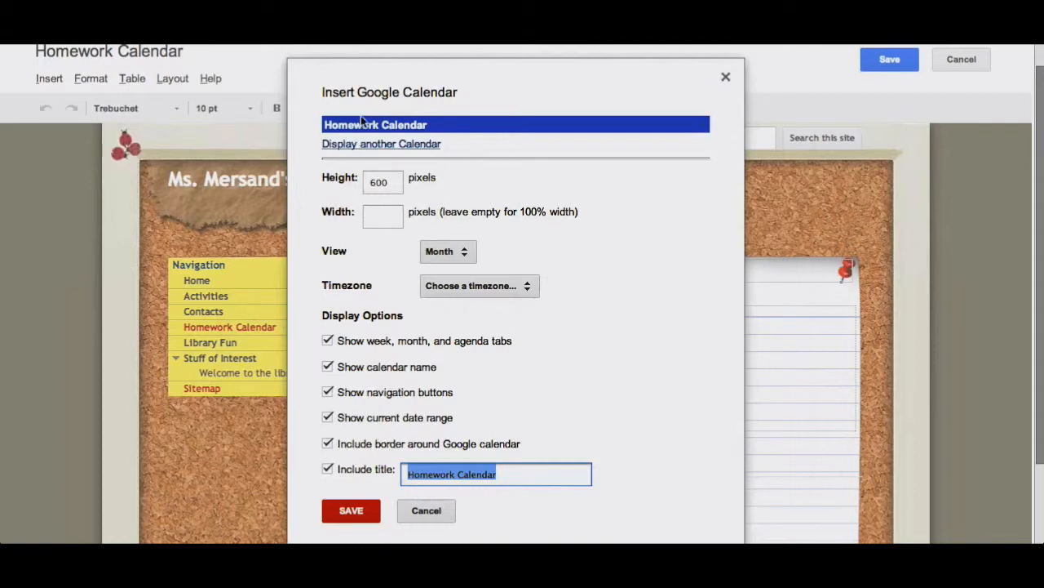
# Set the embedded calendar's view to Week and insert it, keeping the default size, title and display options
pyautogui.click(409, 144)
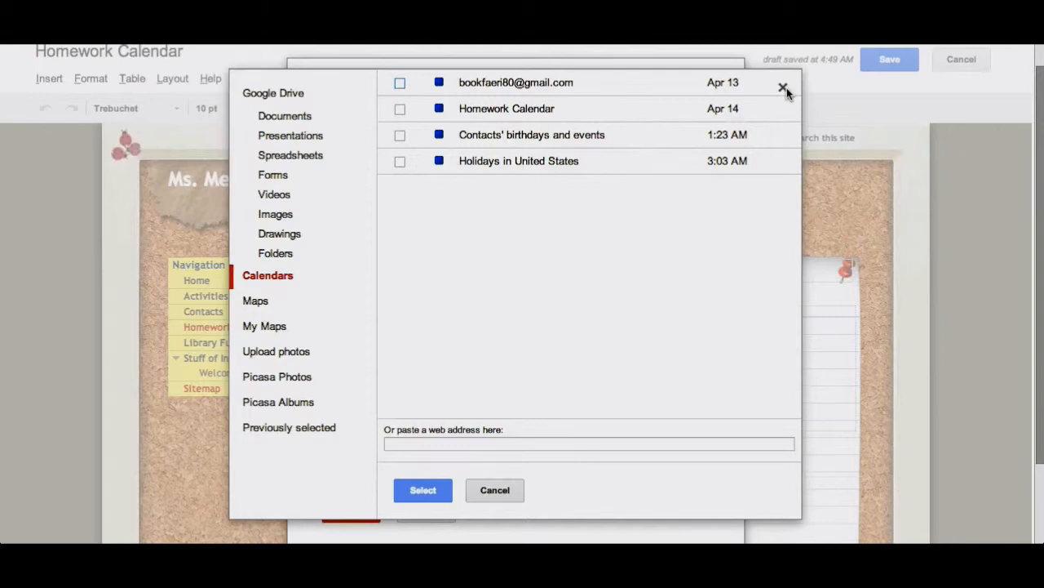
pyautogui.click(492, 495)
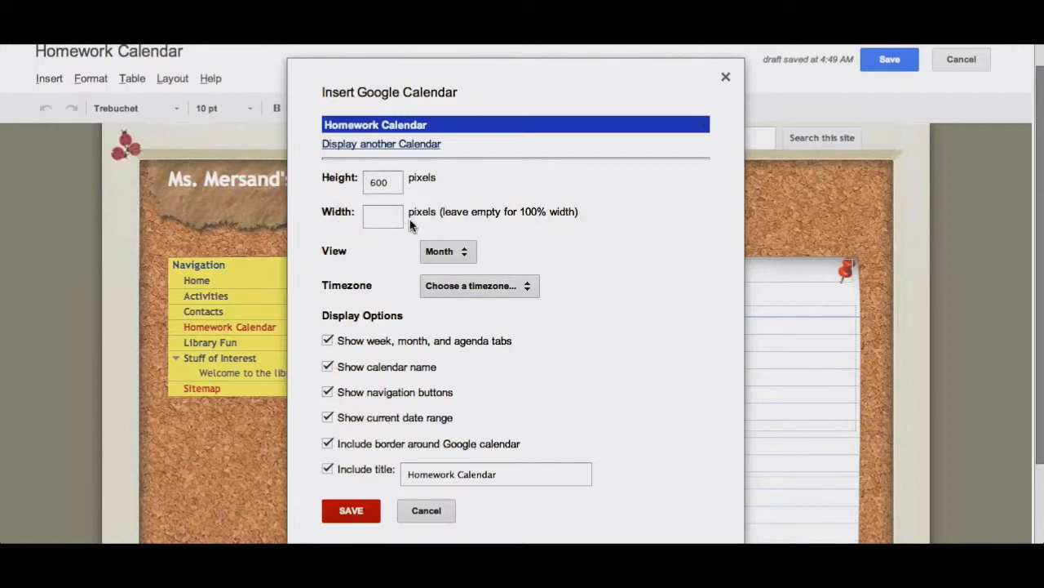
pyautogui.click(466, 253)
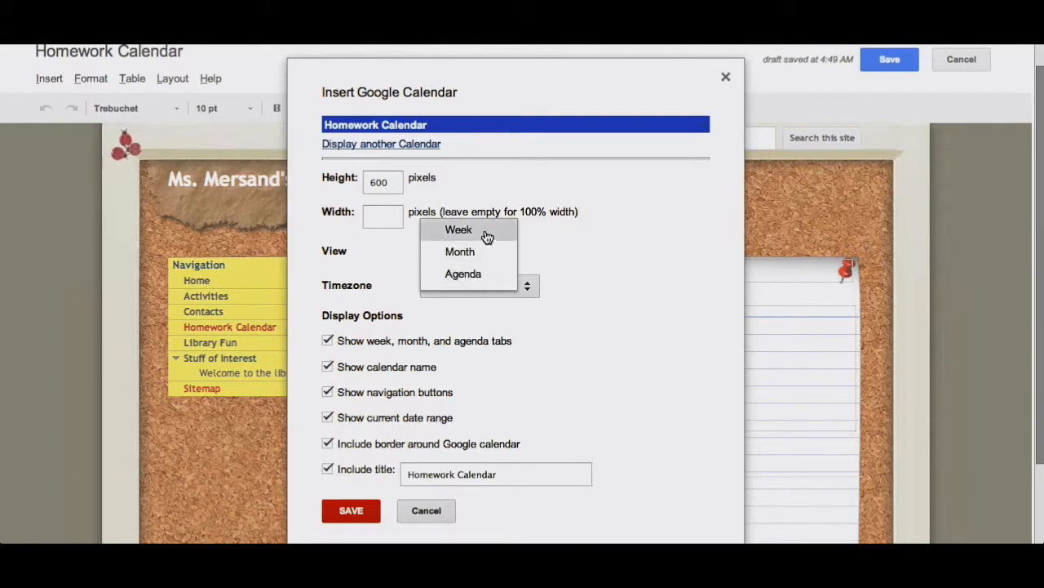
pyautogui.click(487, 237)
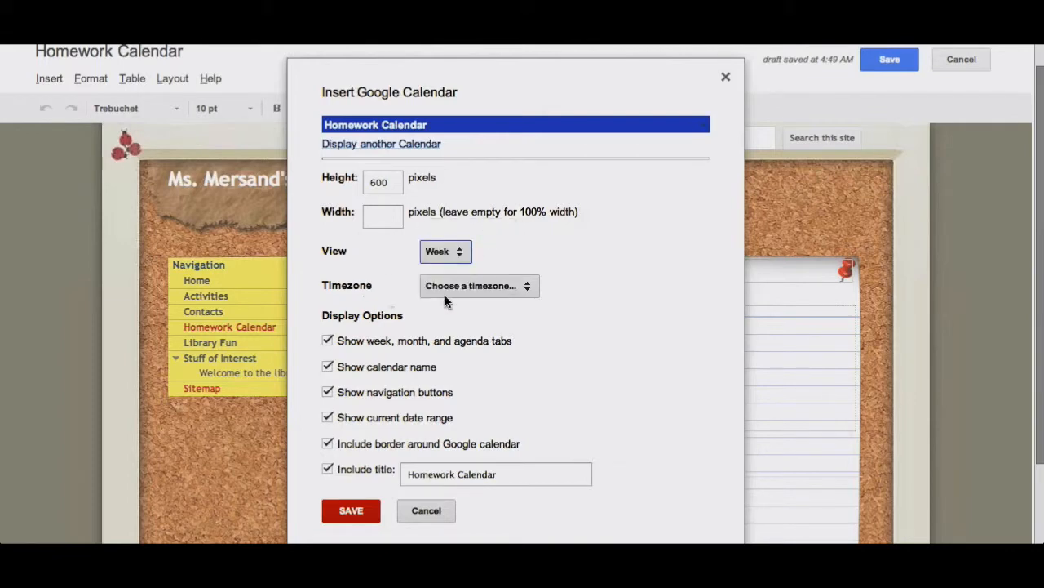
pyautogui.click(520, 287)
pyautogui.click(601, 263)
pyautogui.scroll(-2, 550, 330)
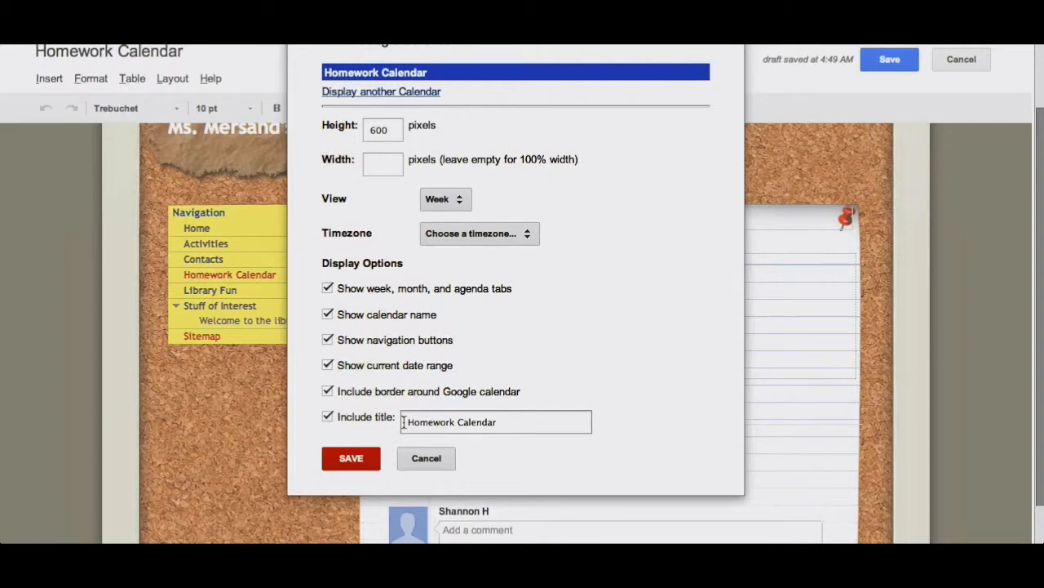
pyautogui.click(342, 457)
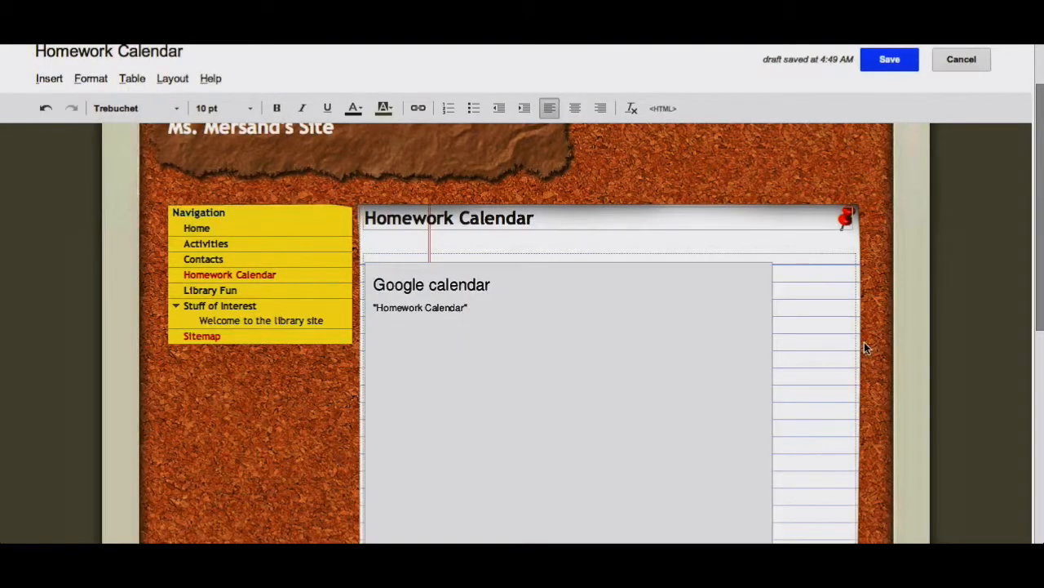
# Look over the inserted calendar placeholder and save the Homework Calendar page
pyautogui.scroll(-10, 864, 346)
pyautogui.scroll(10, 864, 346)
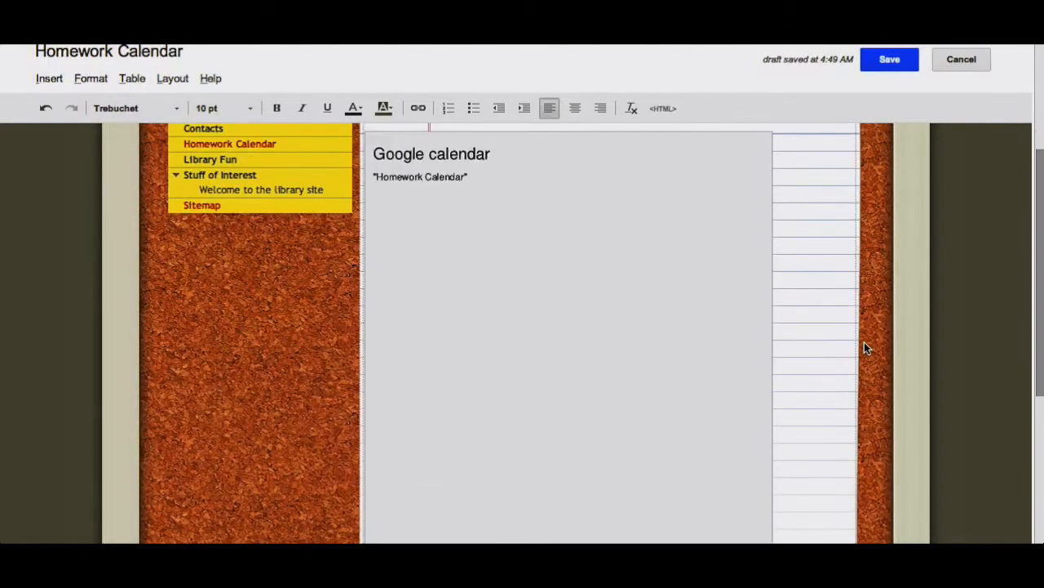
pyautogui.click(882, 67)
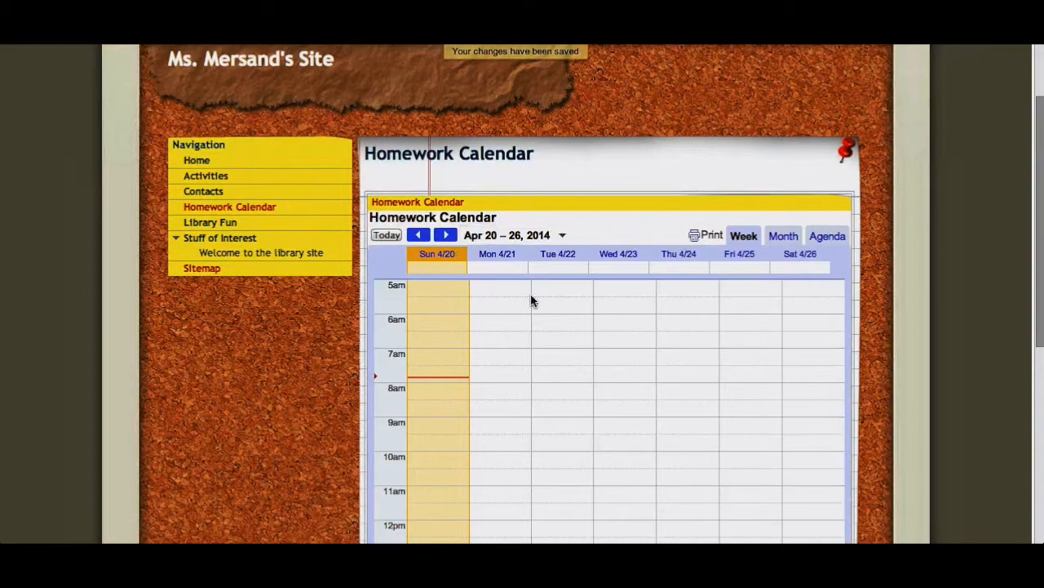
# Examine the embedded homework calendar on the saved page in its Week, Month and Agenda views
pyautogui.scroll(-3, 690, 318)
pyautogui.scroll(-4, 690, 318)
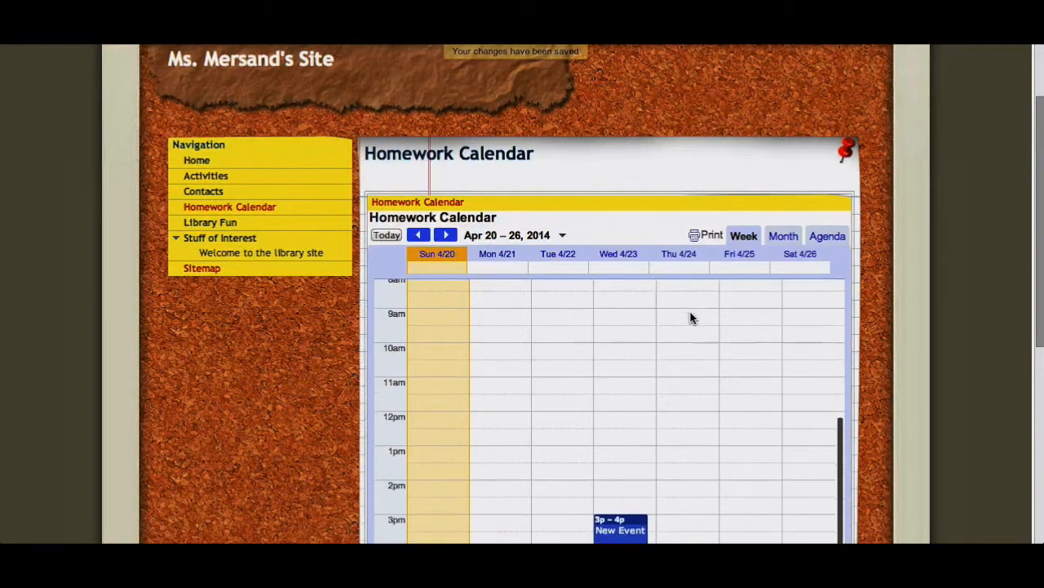
pyautogui.scroll(-4, 878, 343)
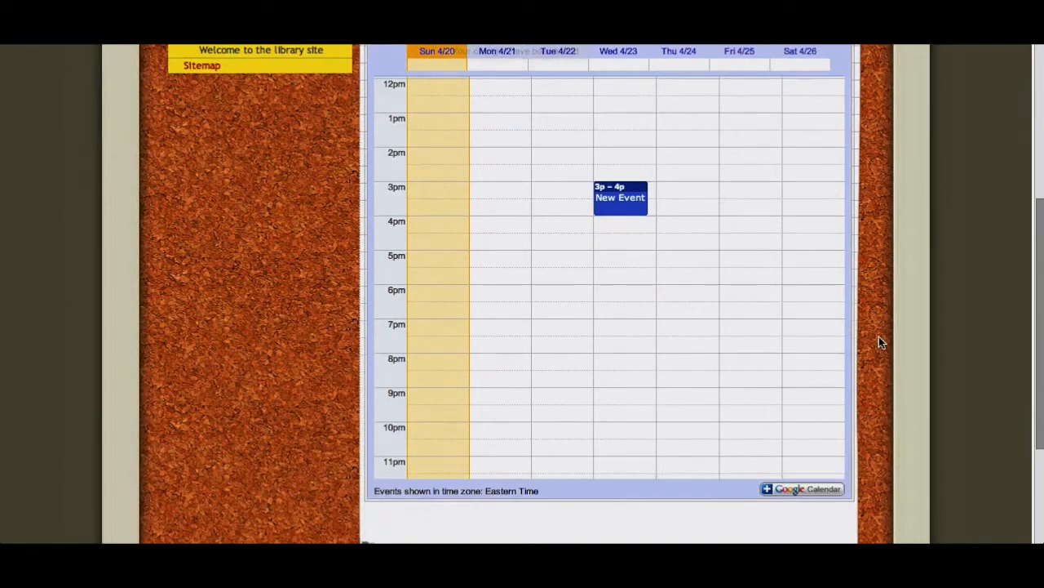
pyautogui.scroll(3, 879, 342)
pyautogui.scroll(1, 879, 336)
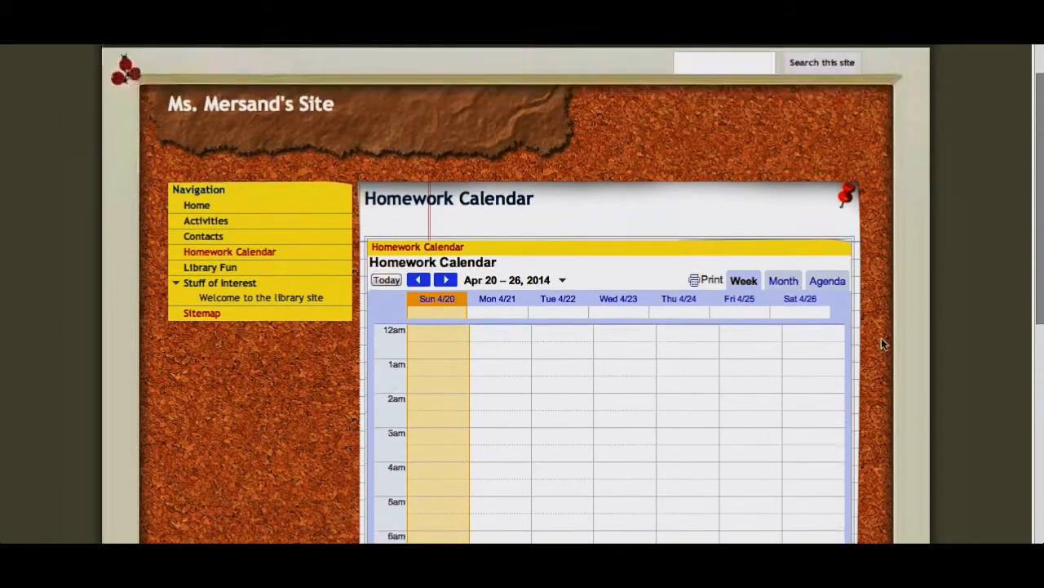
pyautogui.scroll(-2, 881, 337)
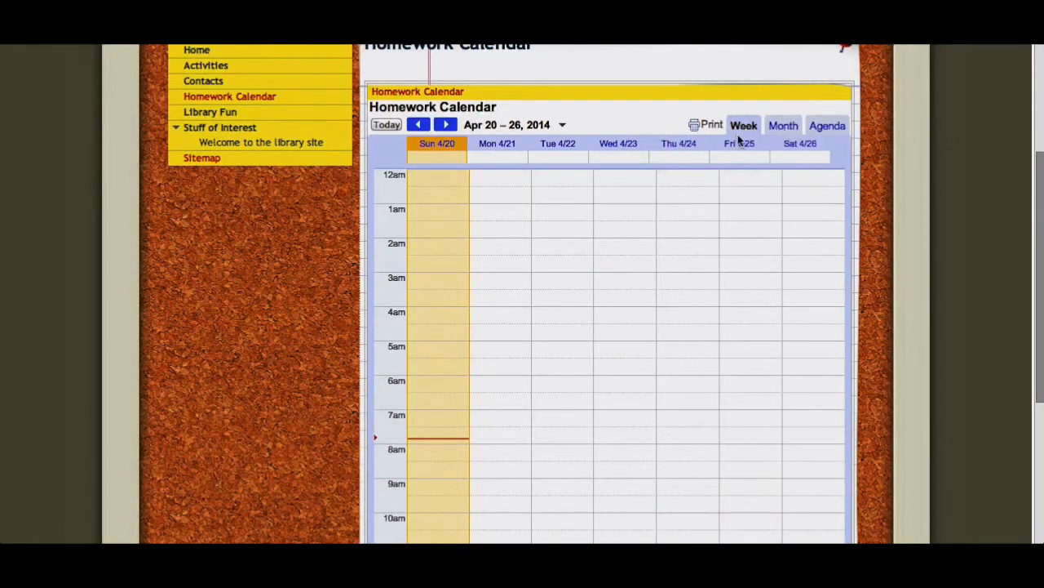
pyautogui.click(783, 127)
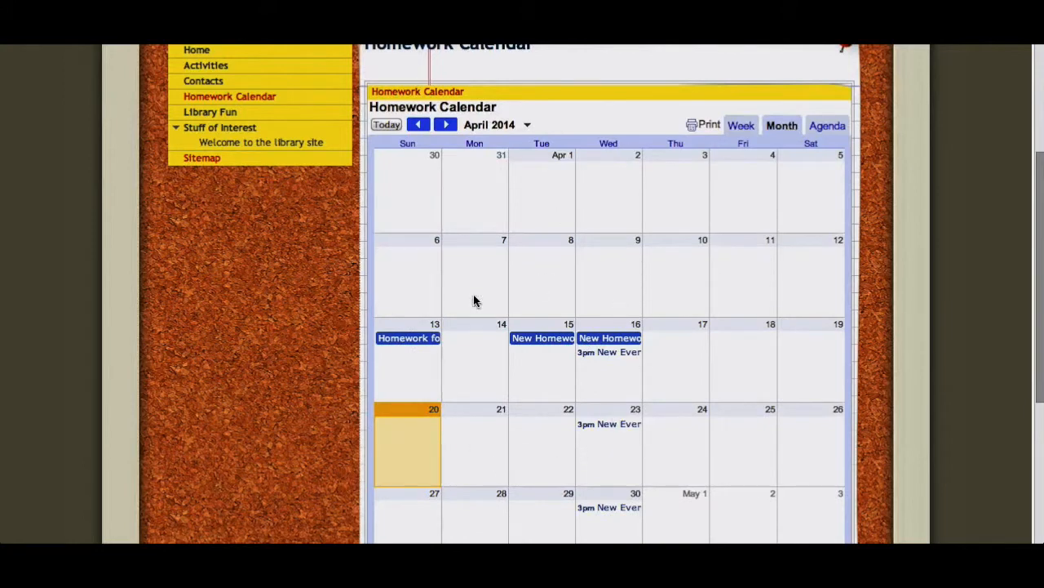
pyautogui.click(818, 129)
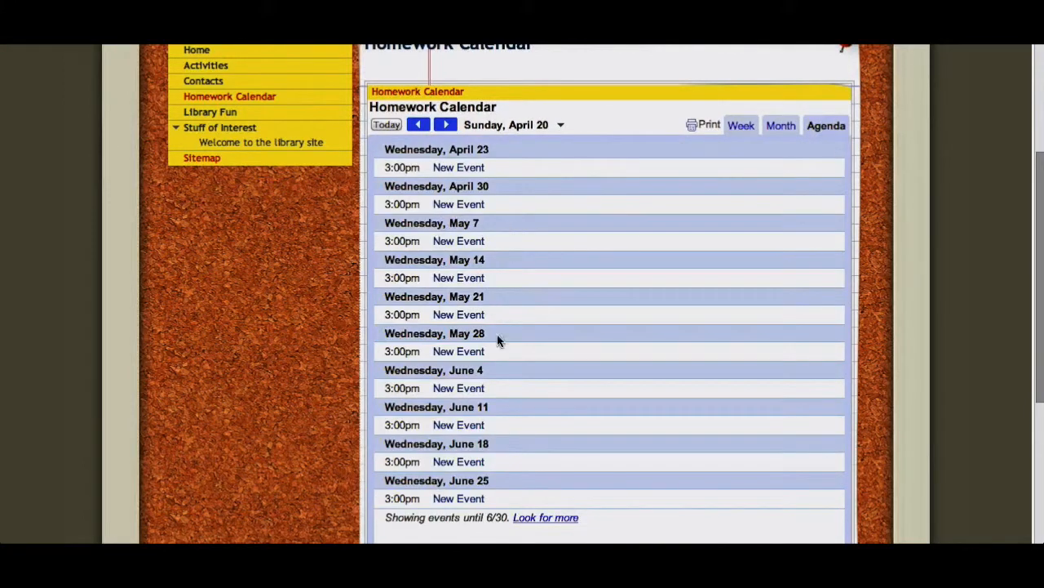
pyautogui.click(741, 125)
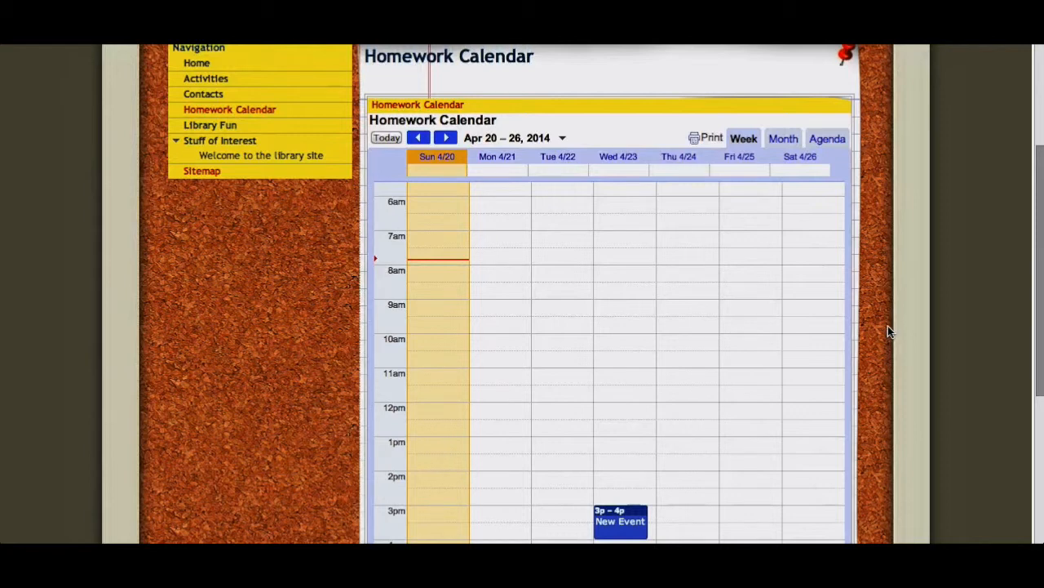
pyautogui.scroll(-1, 888, 331)
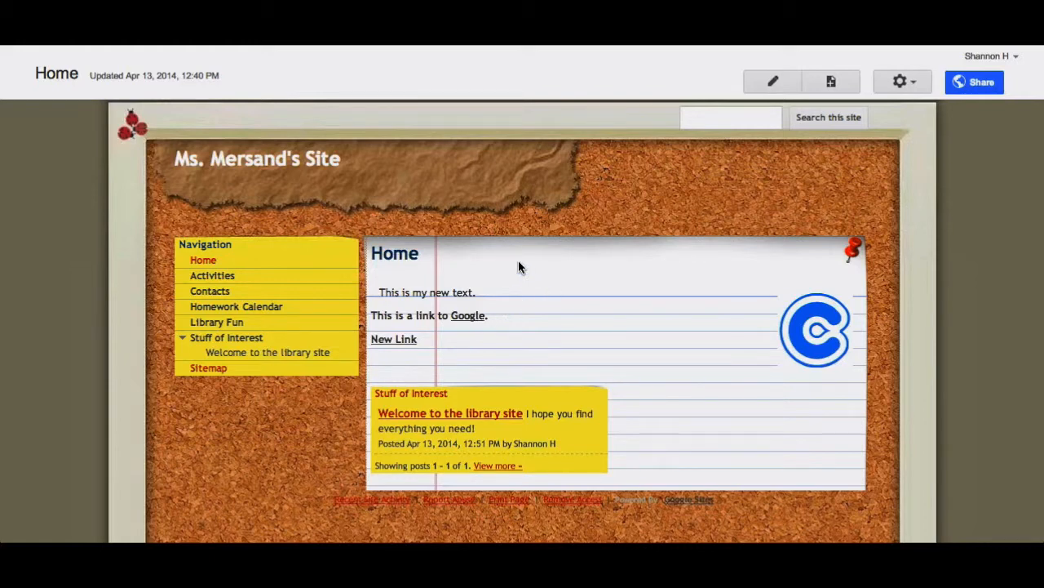
# Open the Home page for editing and add two blank lines below the "New Link" text
pyautogui.click(777, 80)
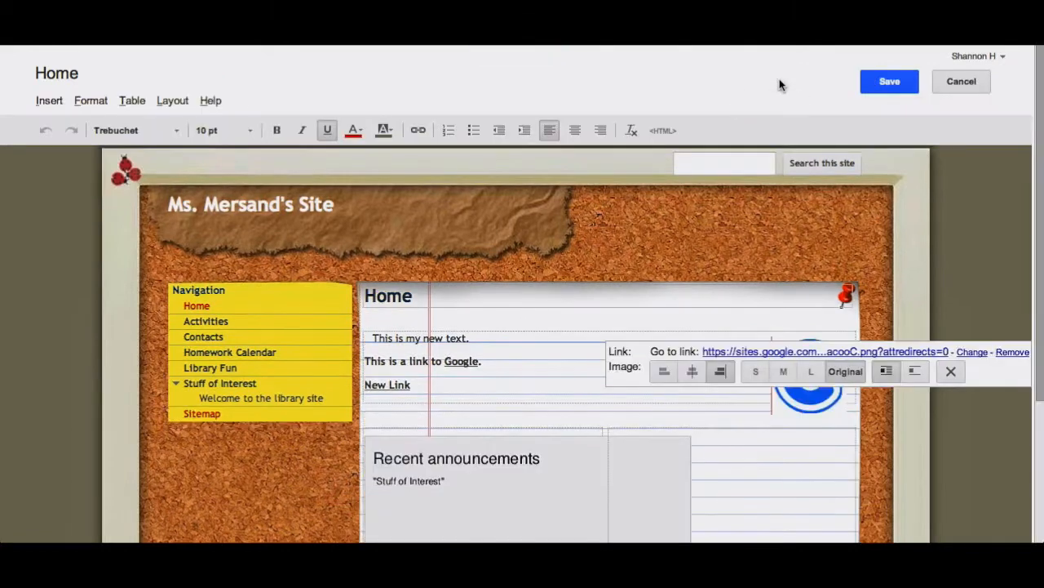
pyautogui.scroll(-2, 552, 384)
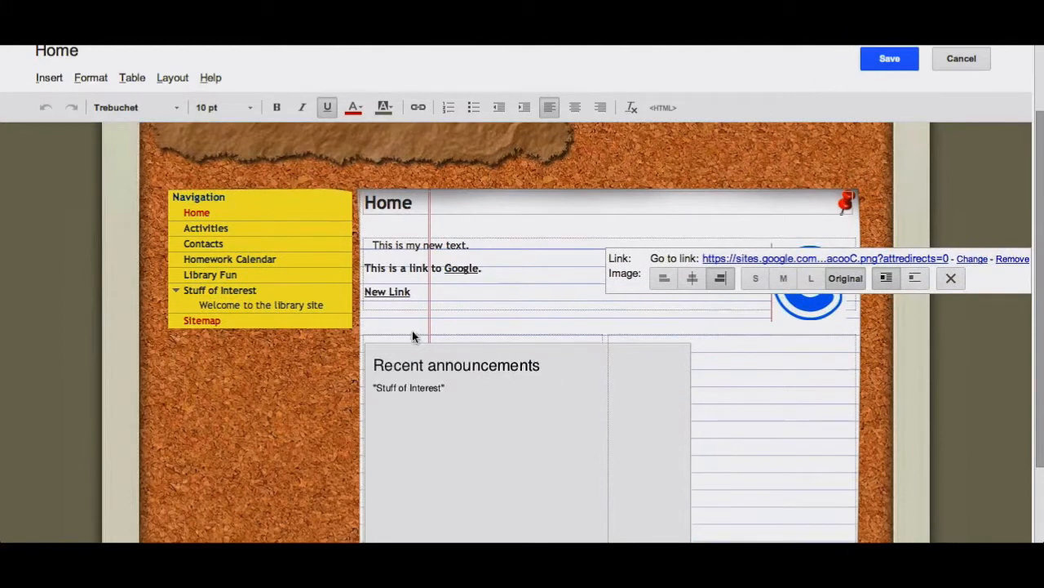
pyautogui.click(462, 294)
pyautogui.press('Return')
pyautogui.press('Return')
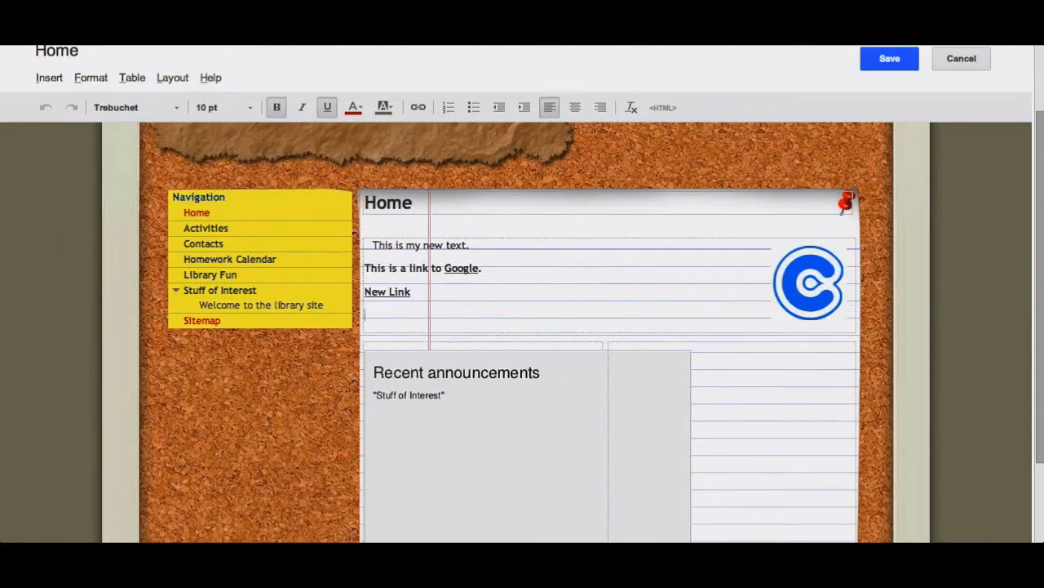
pyautogui.click(39, 76)
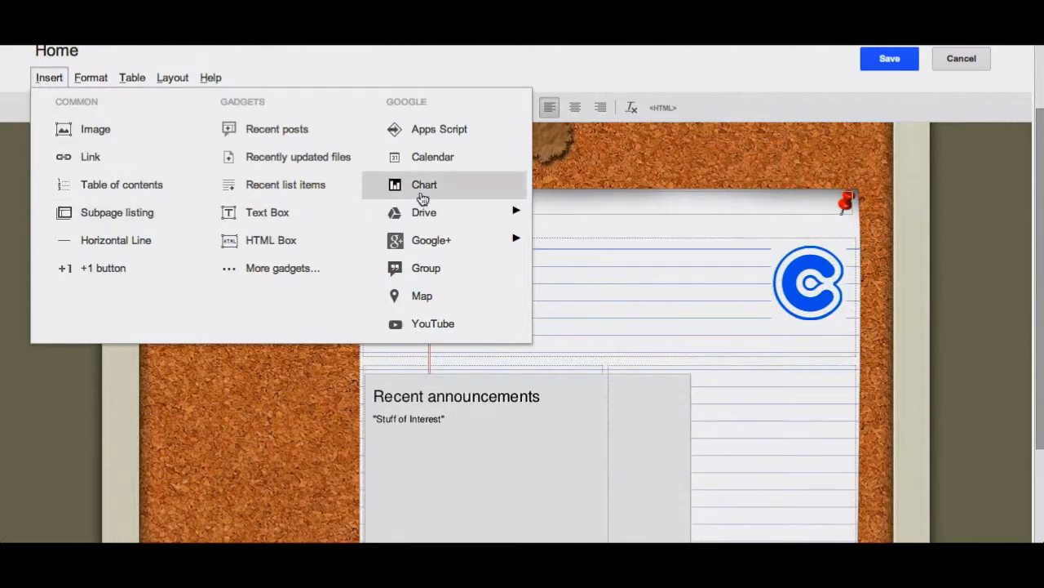
pyautogui.click(454, 324)
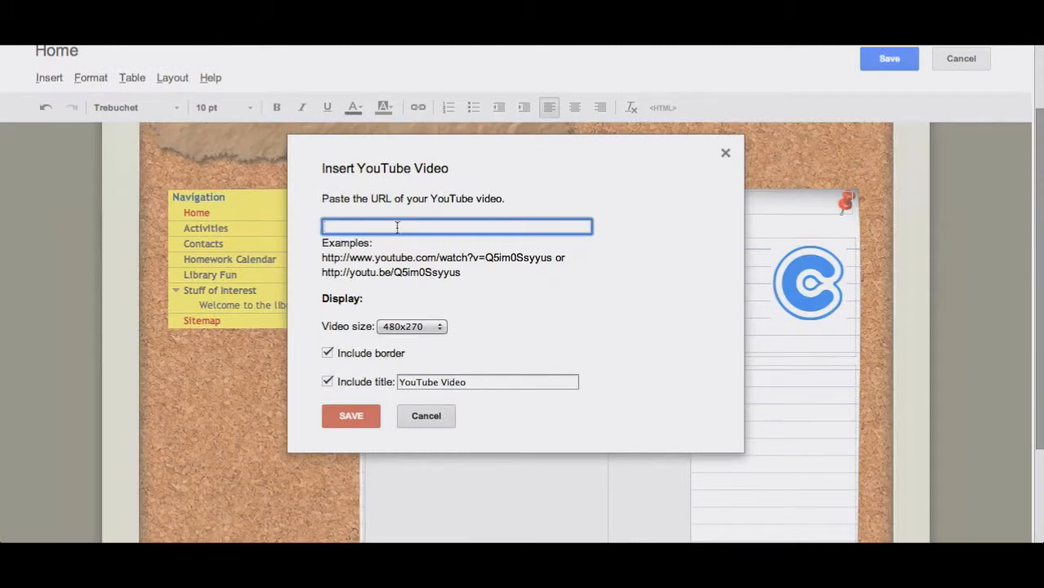
pyautogui.write('https://www.youtube.com/watch?v=Umbdl5h1i1Q')
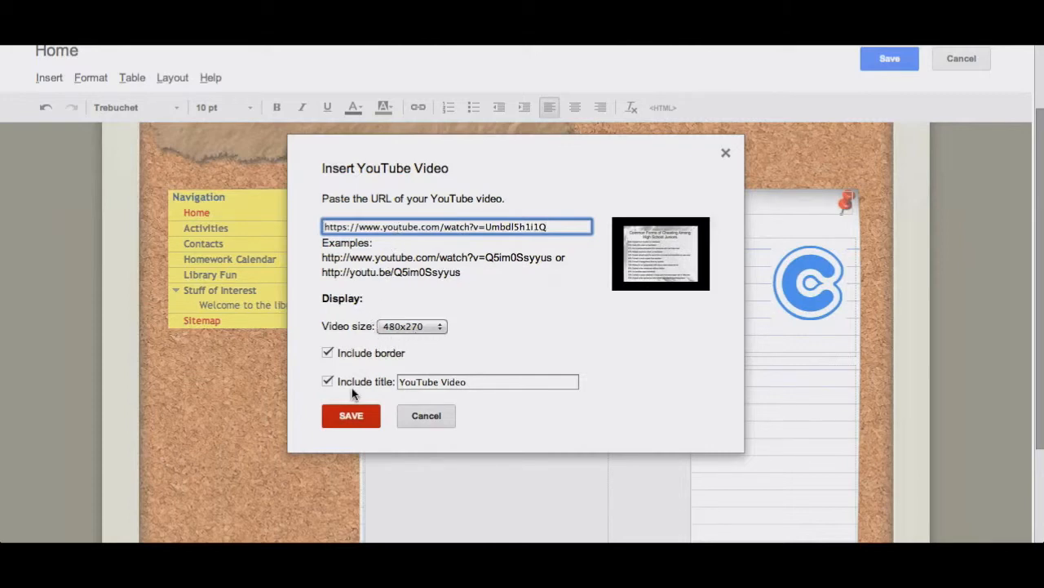
pyautogui.click(328, 382)
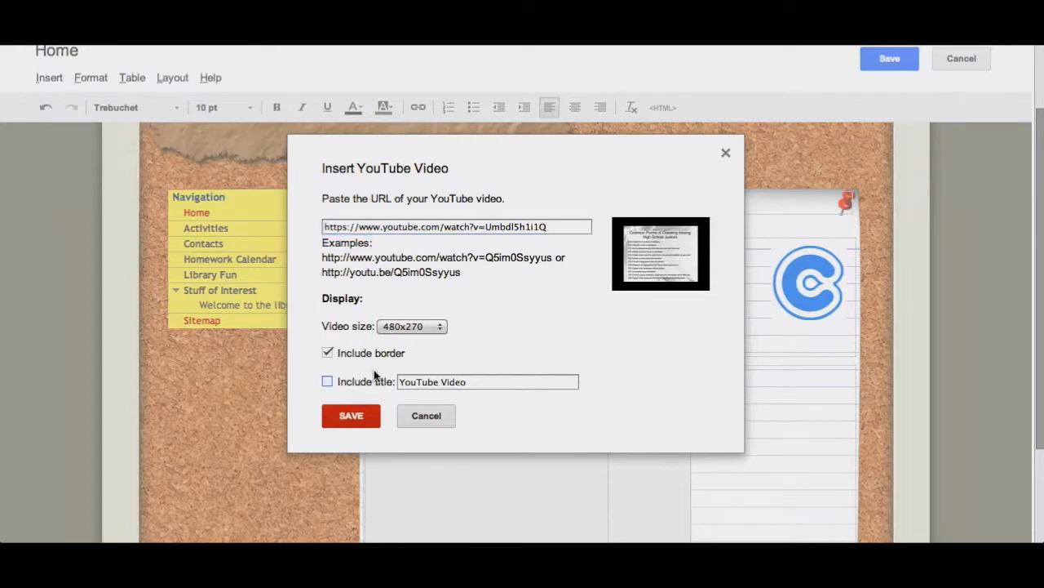
pyautogui.click(327, 353)
pyautogui.click(351, 416)
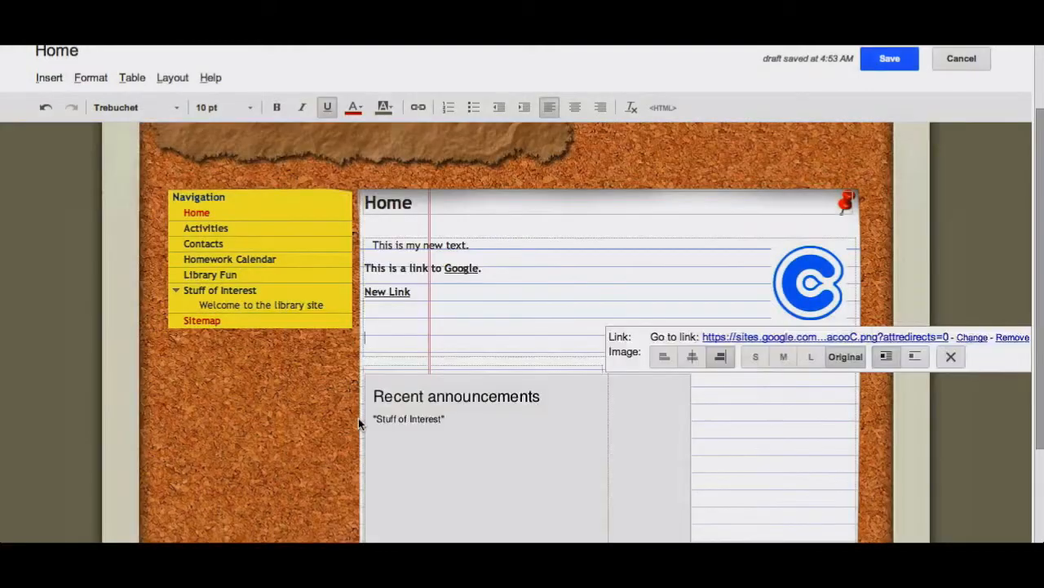
# Check the inserted YouTube video's properties without changing them, and save the Home page
pyautogui.scroll(-1, 791, 397)
pyautogui.scroll(-2, 791, 397)
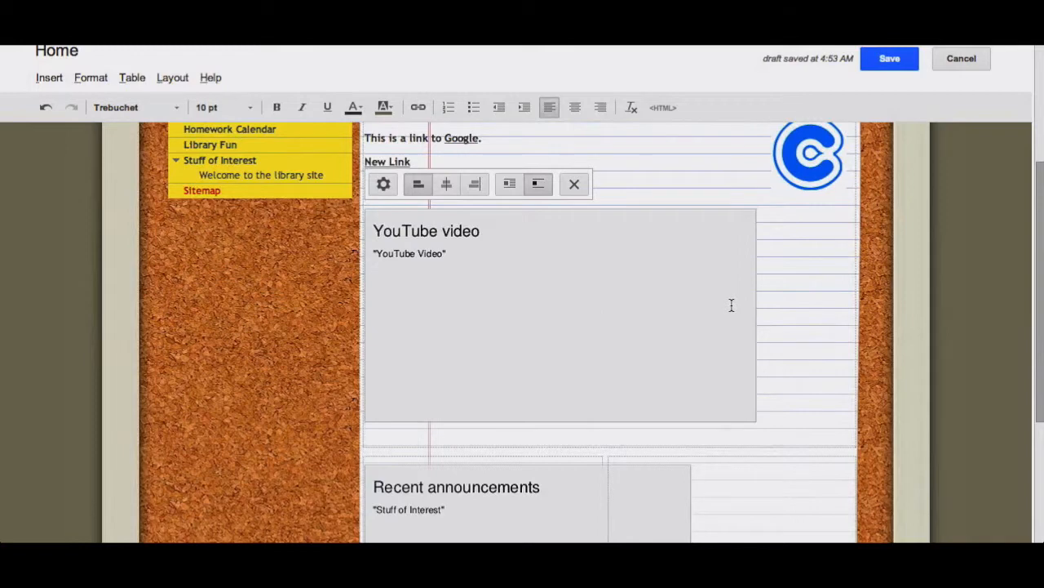
pyautogui.scroll(2, 732, 305)
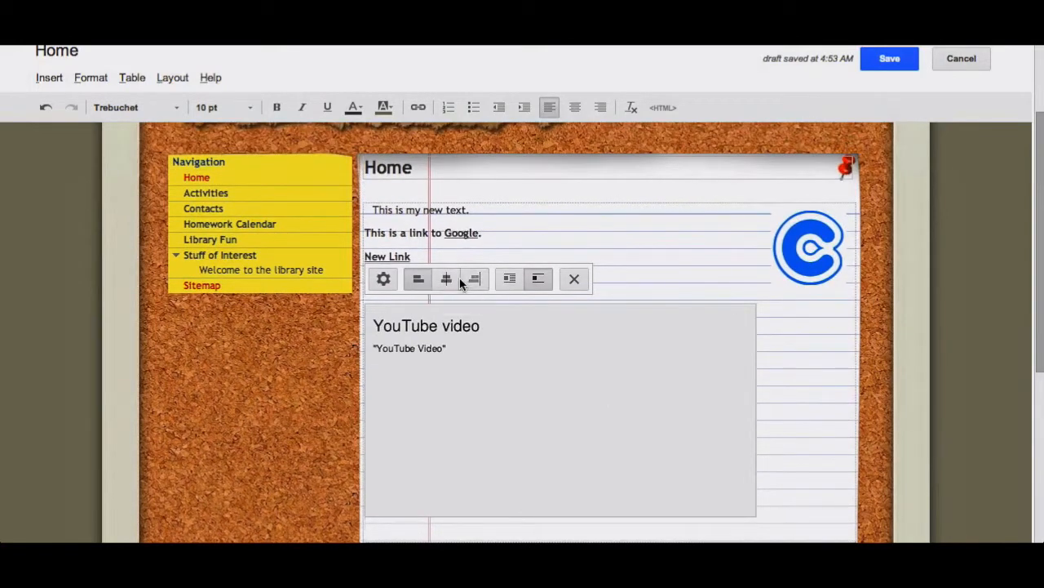
pyautogui.click(382, 281)
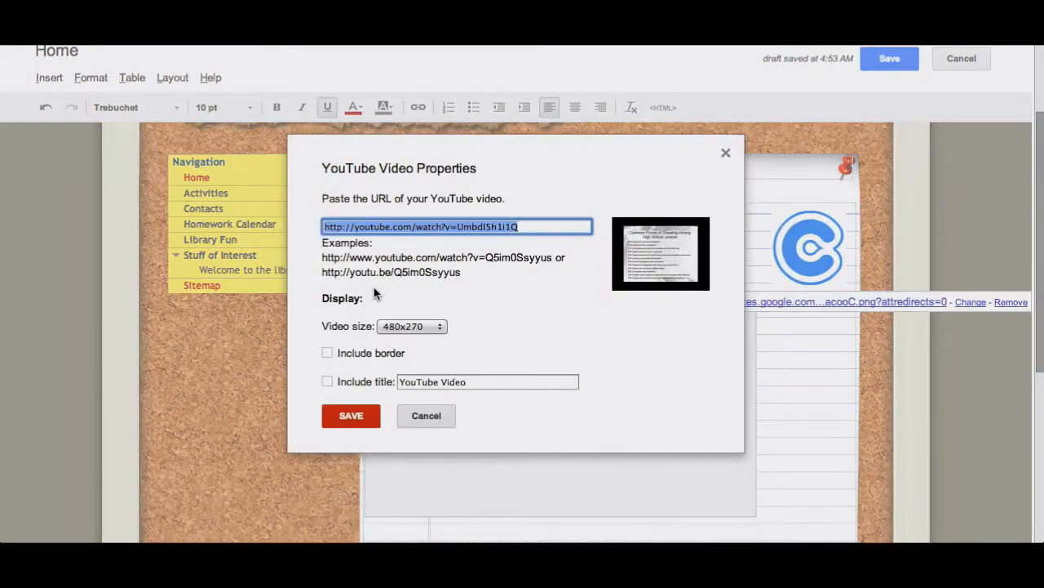
pyautogui.click(431, 414)
pyautogui.click(875, 62)
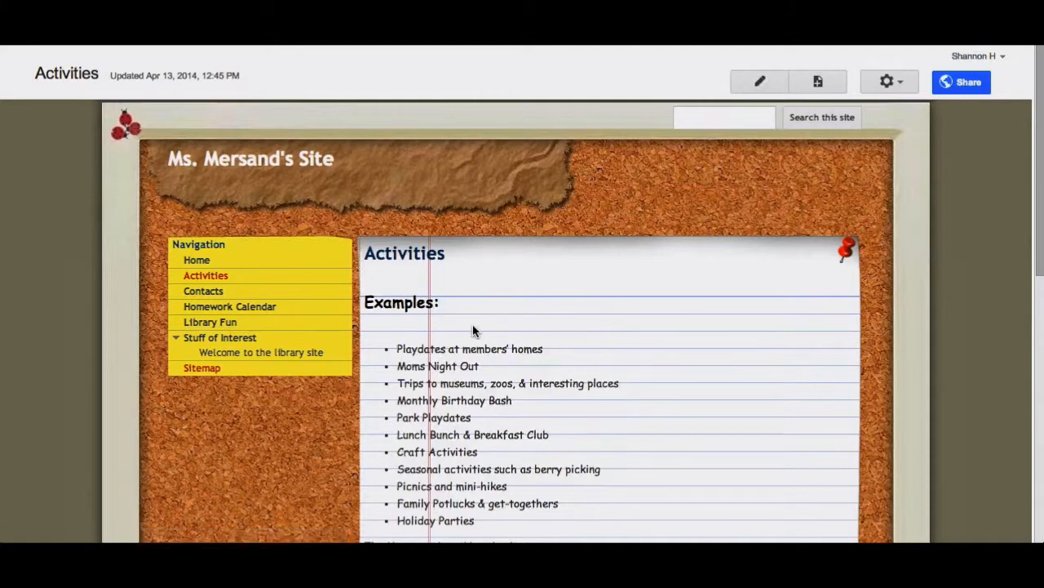
# Open the Activities page for editing and add two blank lines above the "Examples:" heading
pyautogui.click(759, 82)
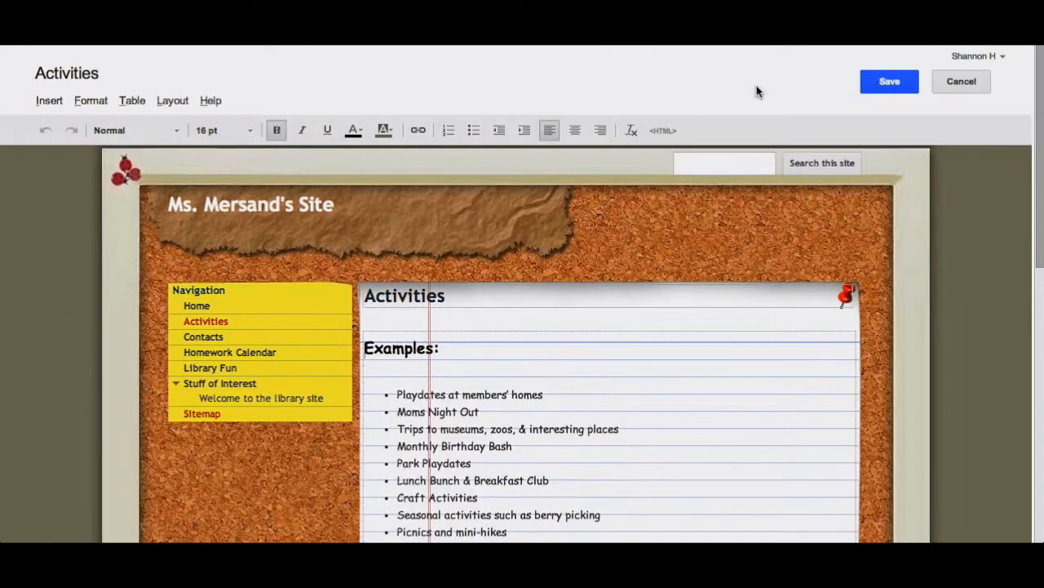
pyautogui.press('Home')
pyautogui.press('Return')
pyautogui.press('Return')
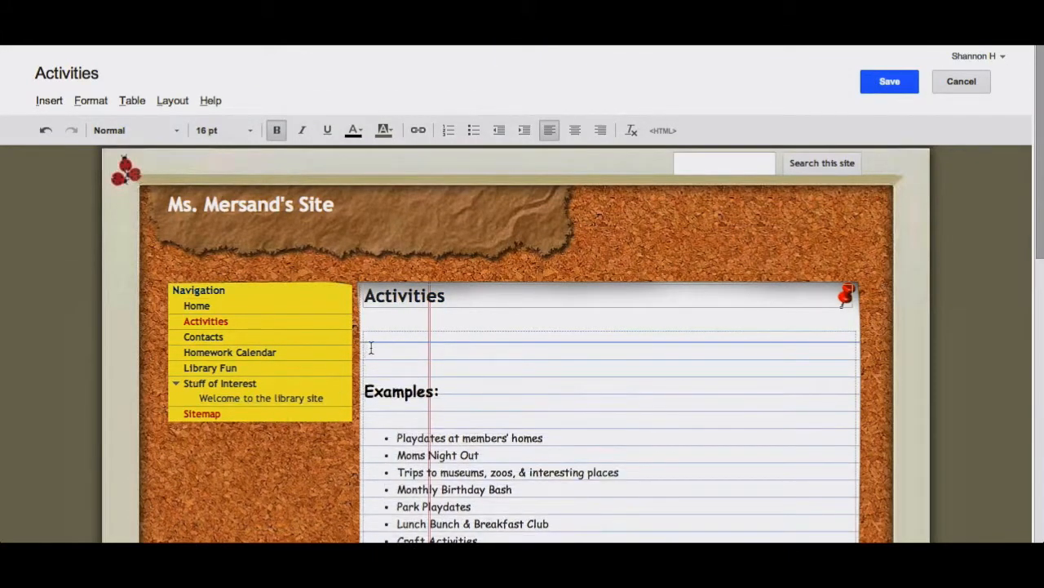
# Insert the Google Drive form "Test Form" above the "Examples:" heading, with its border and title turned off
pyautogui.click(47, 102)
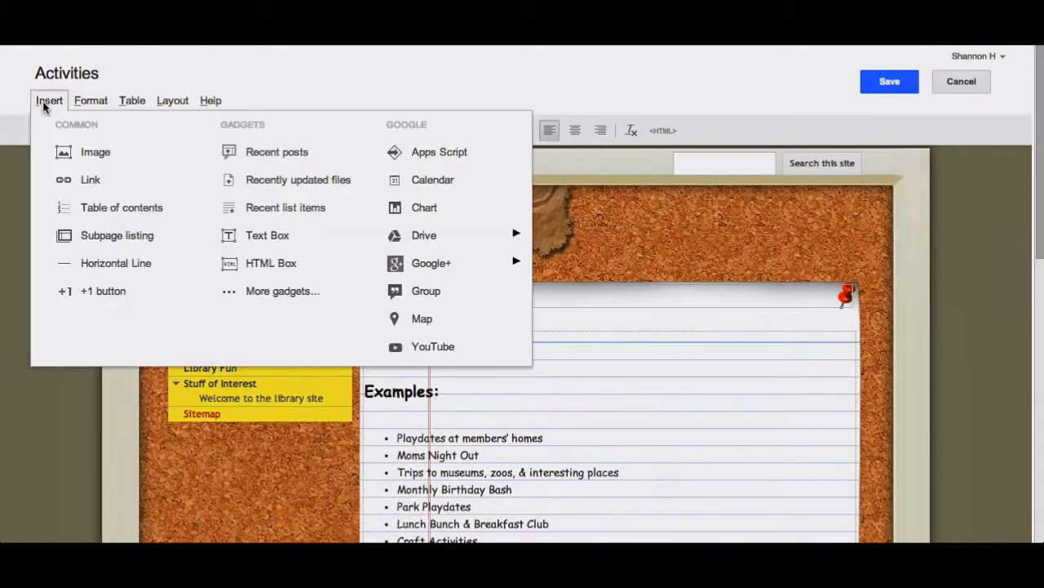
pyautogui.moveTo(478, 236)
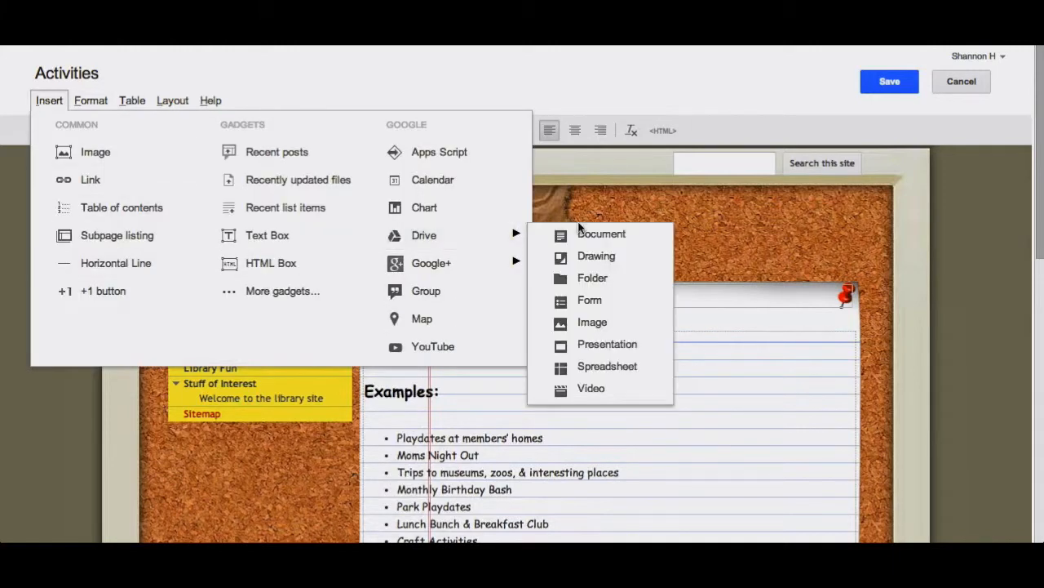
pyautogui.click(591, 300)
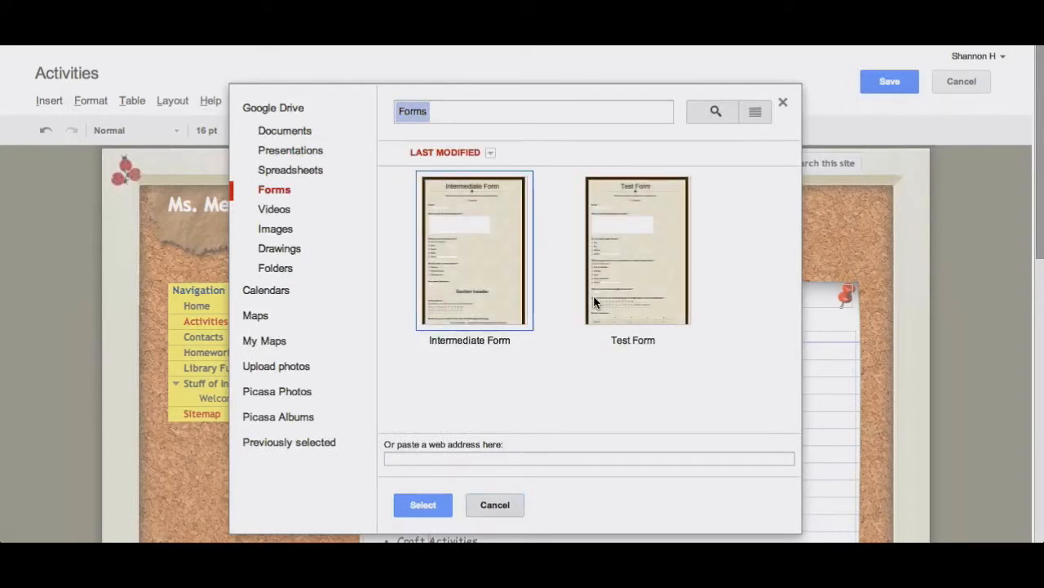
pyautogui.click(642, 274)
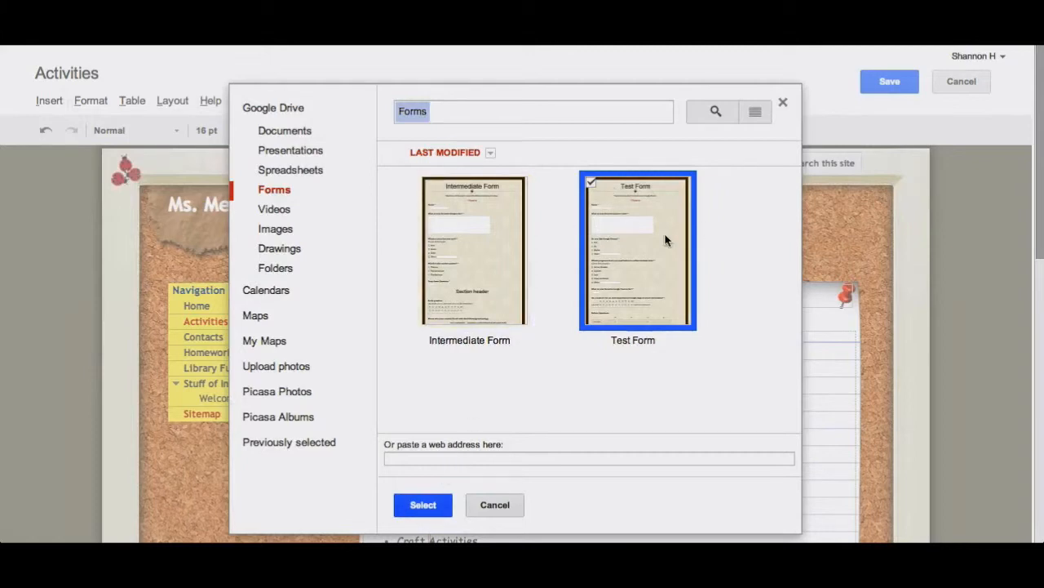
pyautogui.click(436, 511)
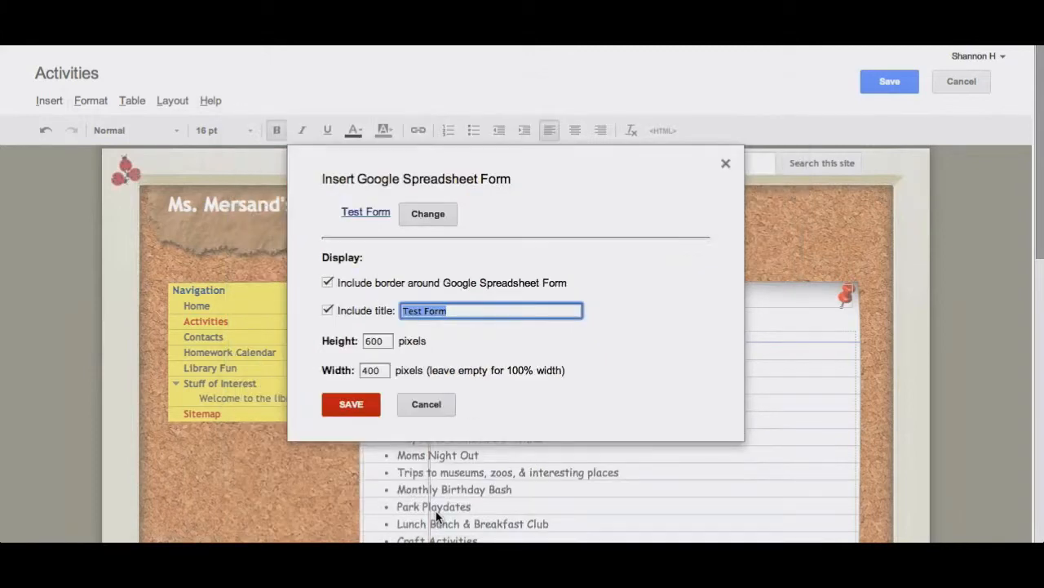
pyautogui.click(328, 284)
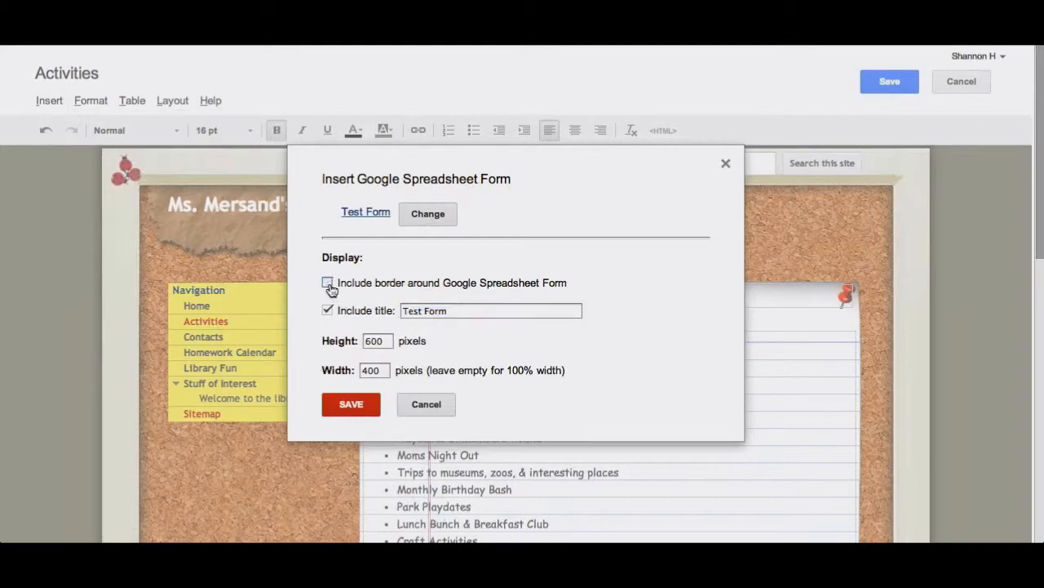
pyautogui.click(328, 311)
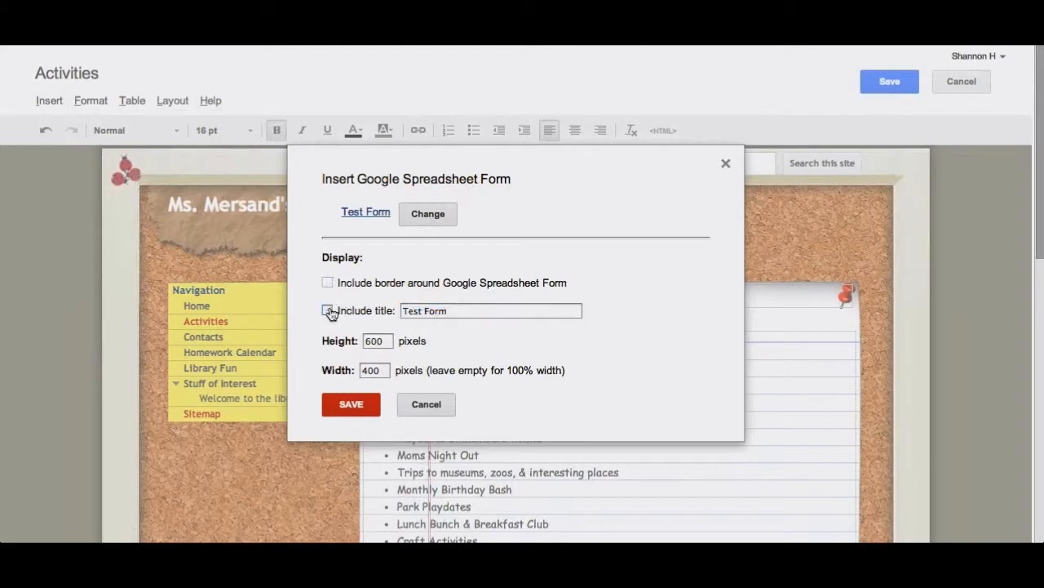
pyautogui.click(350, 401)
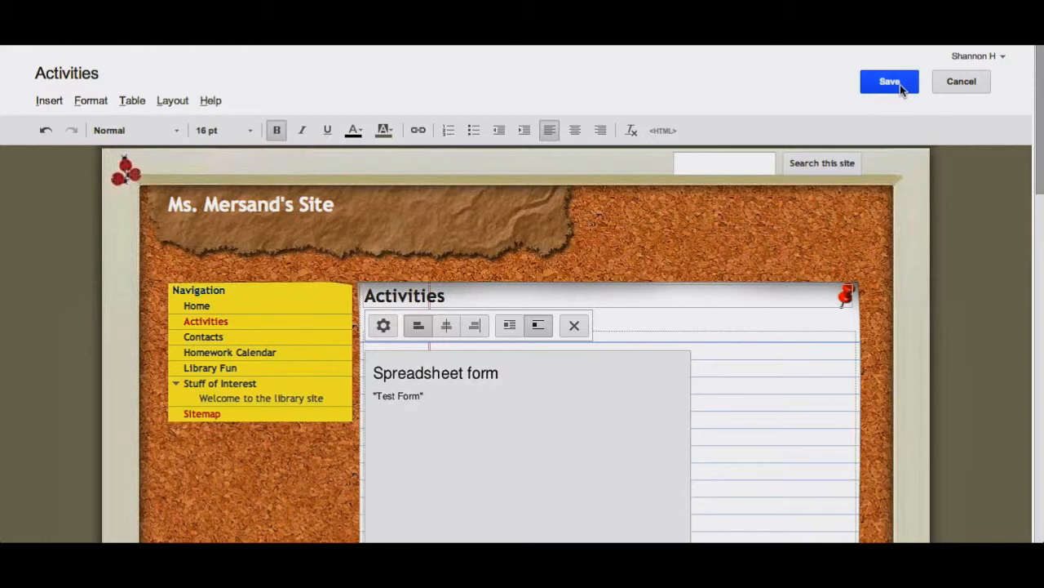
# Save the Activities page and look over the embedded form
pyautogui.scroll(-1, 753, 337)
pyautogui.click(888, 60)
pyautogui.scroll(-3, 982, 327)
pyautogui.scroll(-6, 982, 328)
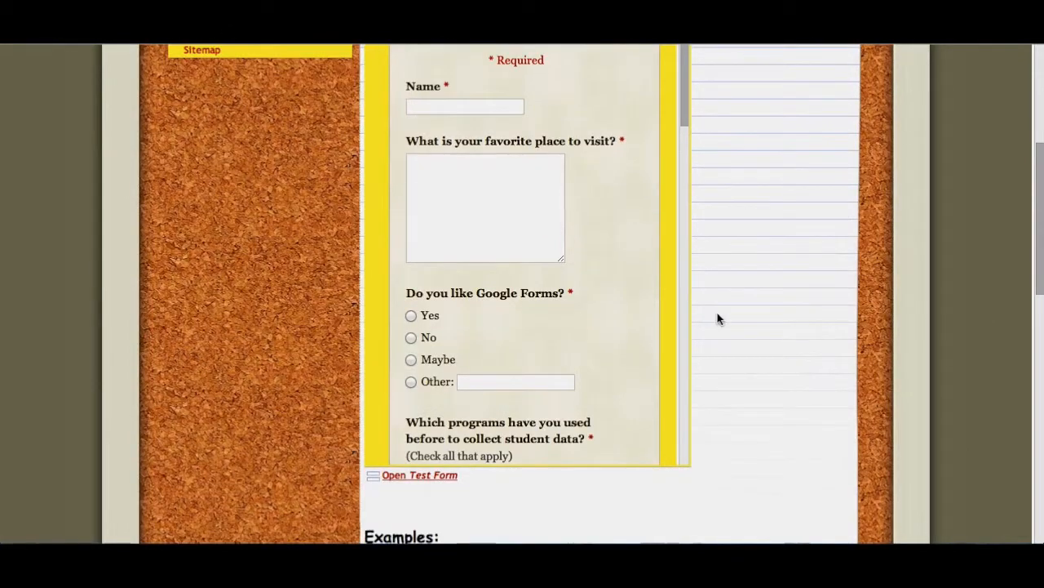
pyautogui.scroll(5, 707, 305)
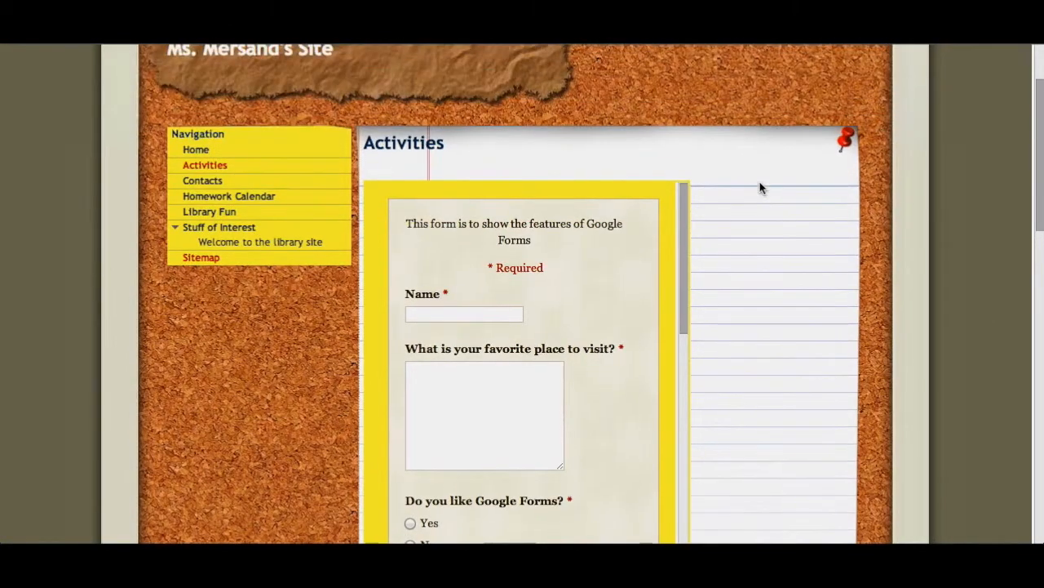
pyautogui.scroll(3, 759, 188)
# Clear the embedded form's width so it uses 100% width, save the Activities page and review the form
pyautogui.click(758, 84)
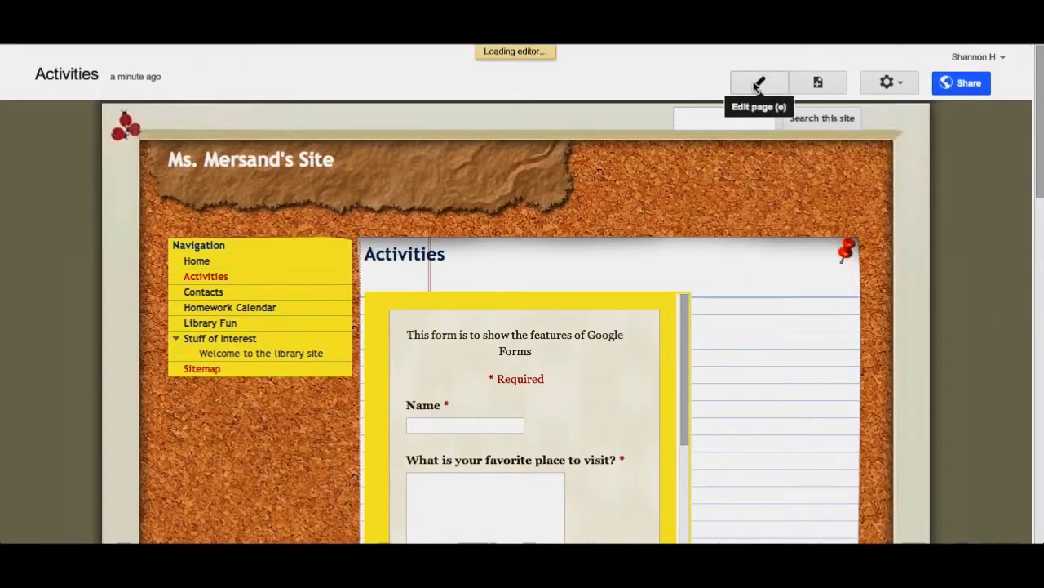
pyautogui.click(423, 439)
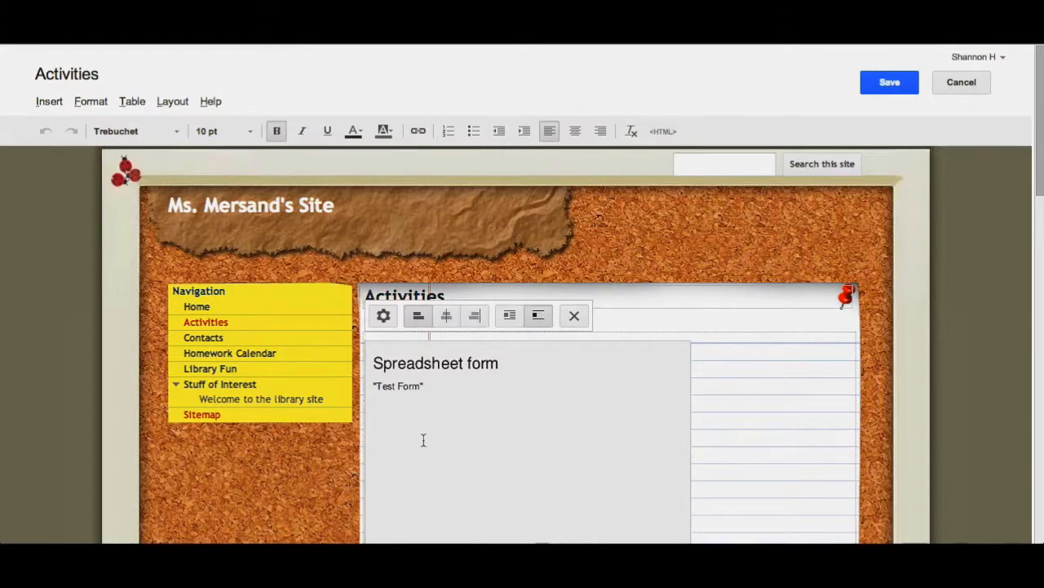
pyautogui.click(383, 317)
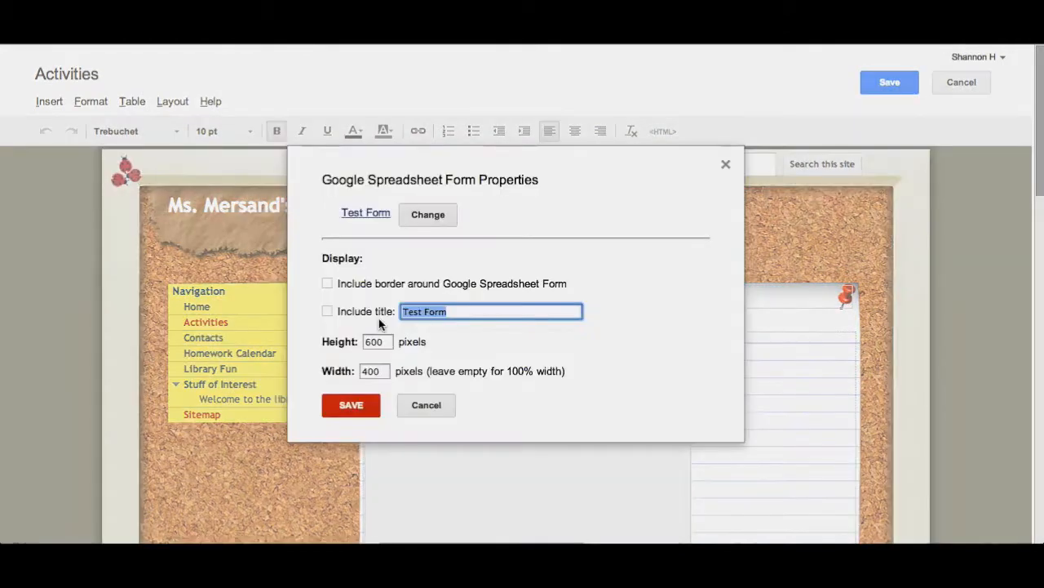
pyautogui.doubleClick(380, 373)
pyautogui.press('BackSpace')
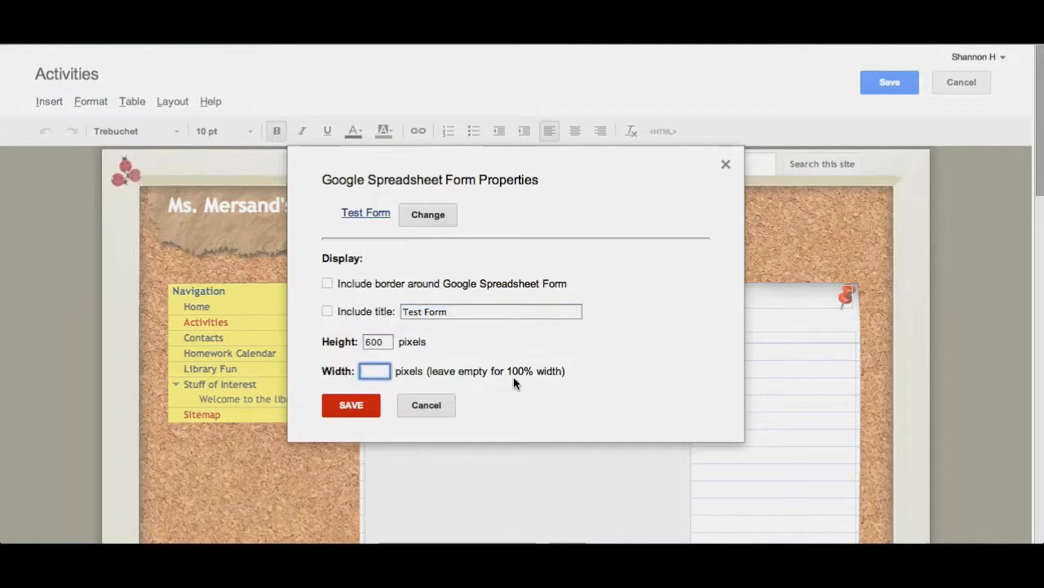
pyautogui.click(364, 406)
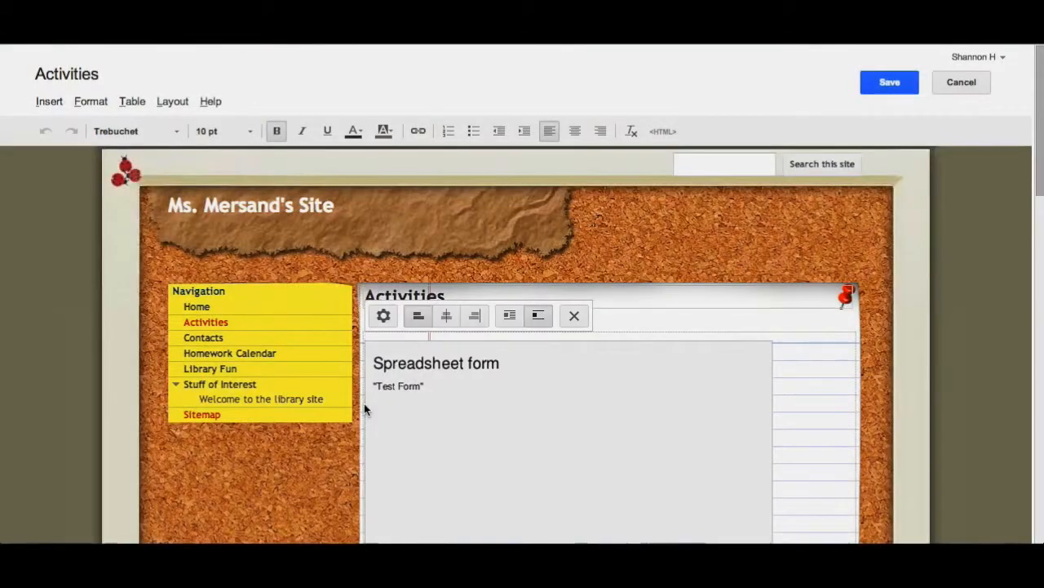
pyautogui.click(891, 87)
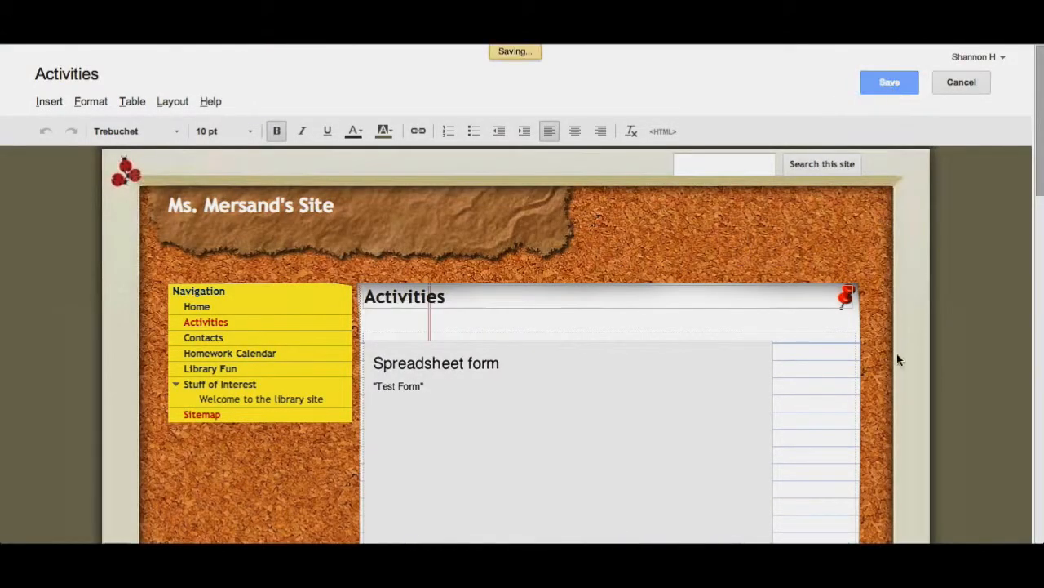
pyautogui.scroll(-3, 897, 362)
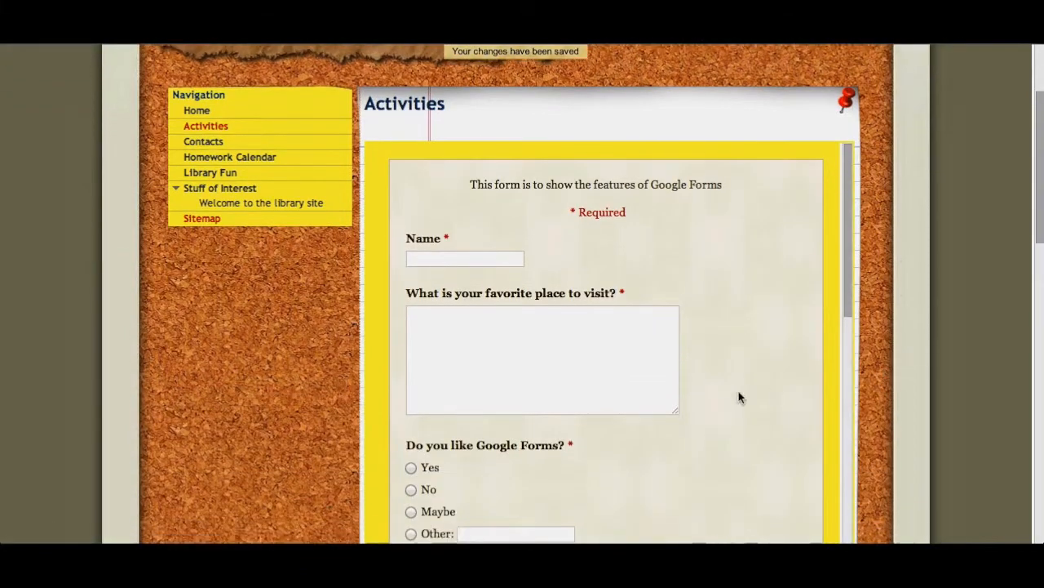
pyautogui.scroll(-10, 738, 396)
pyautogui.scroll(-2, 738, 397)
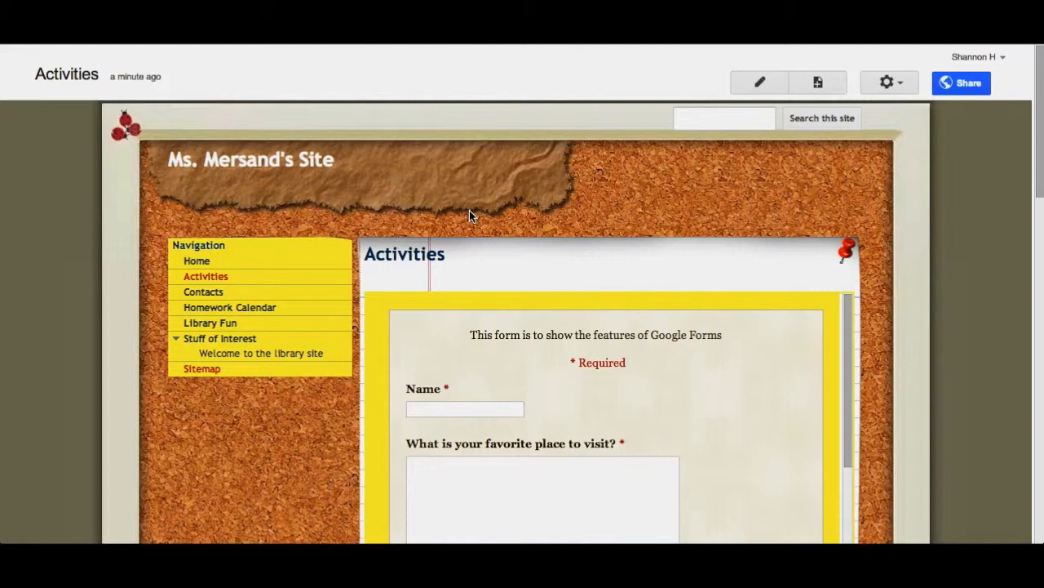
# Reopen the Activities page for editing and add blank lines above the embedded form
pyautogui.click(756, 85)
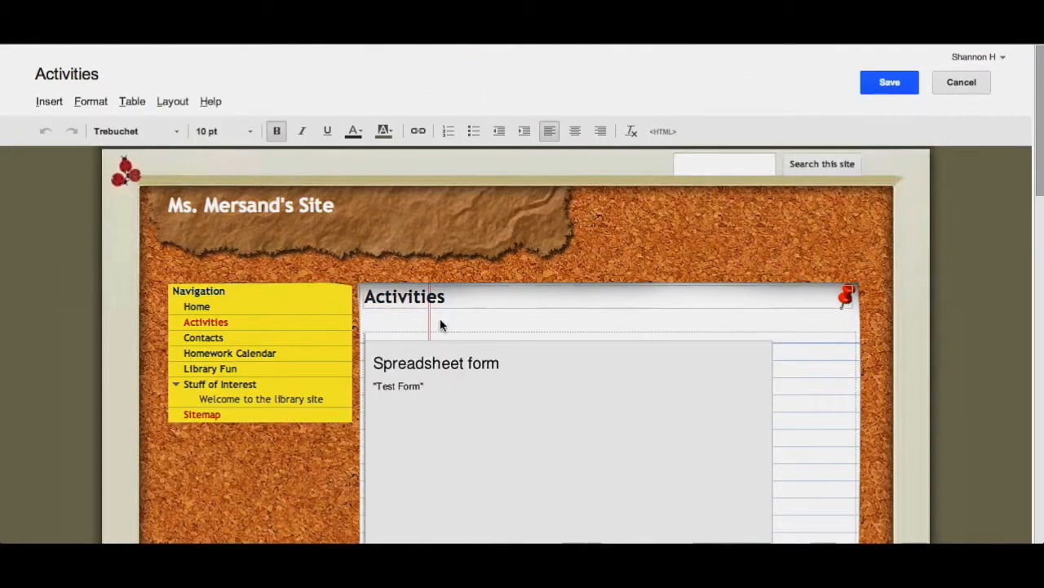
pyautogui.press('Return')
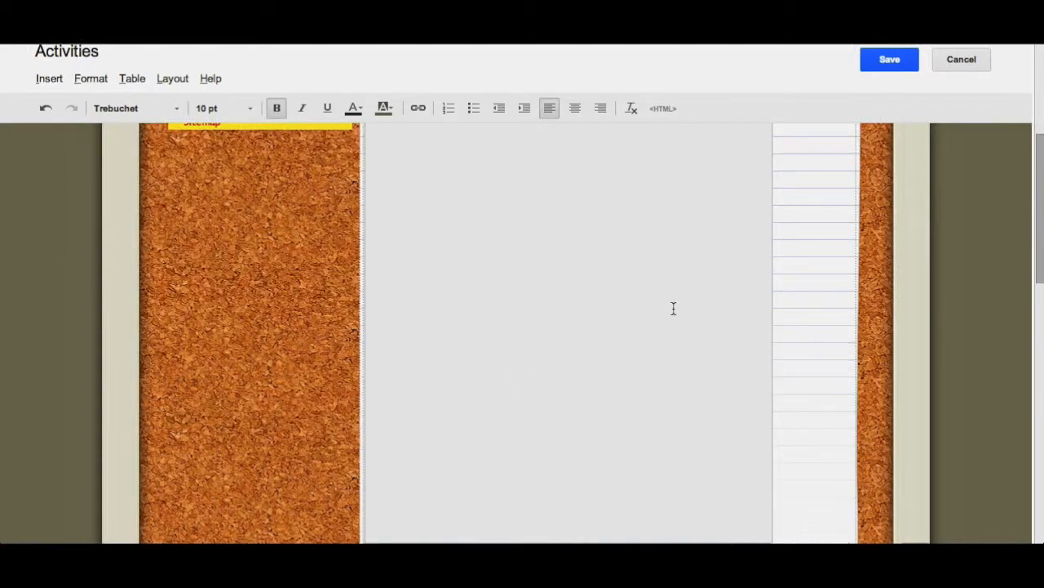
pyautogui.scroll(4, 840, 233)
pyautogui.click(376, 342)
pyautogui.press('Return')
pyautogui.press('Return')
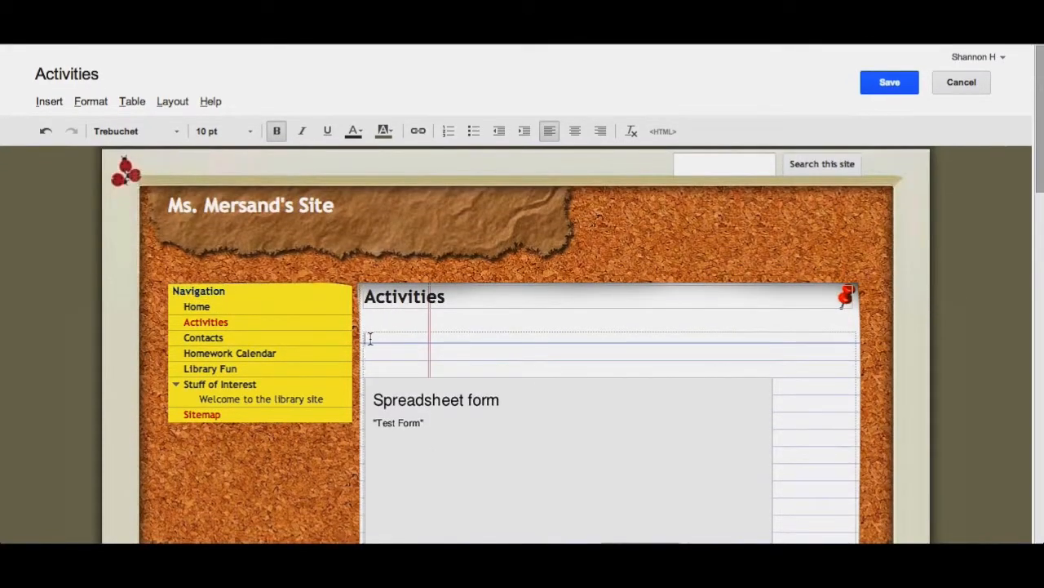
# Insert the Google Drive document "Lesson Plan" above the form, with its title and border turned off
pyautogui.click(53, 102)
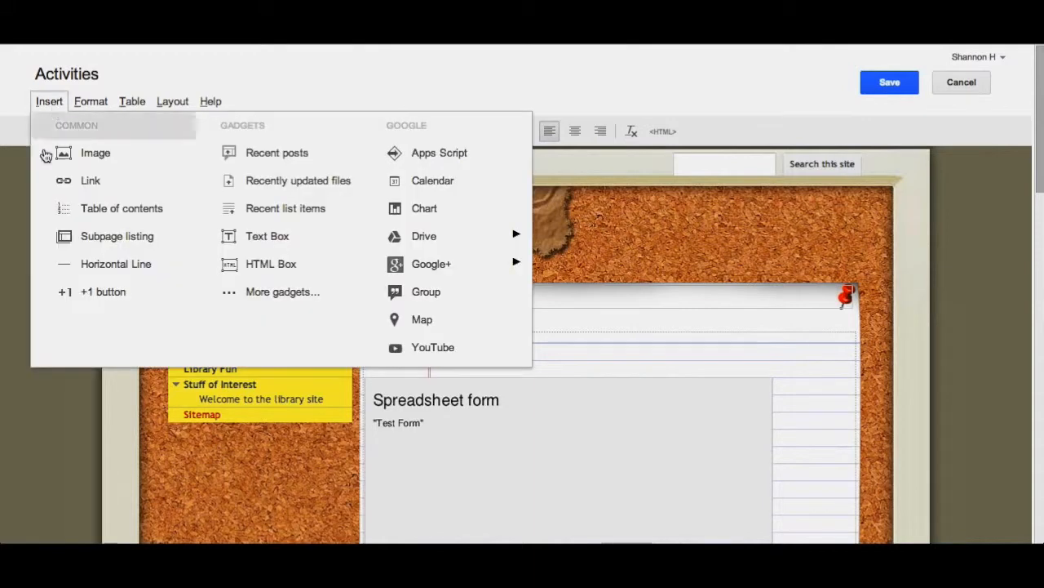
pyautogui.moveTo(444, 250)
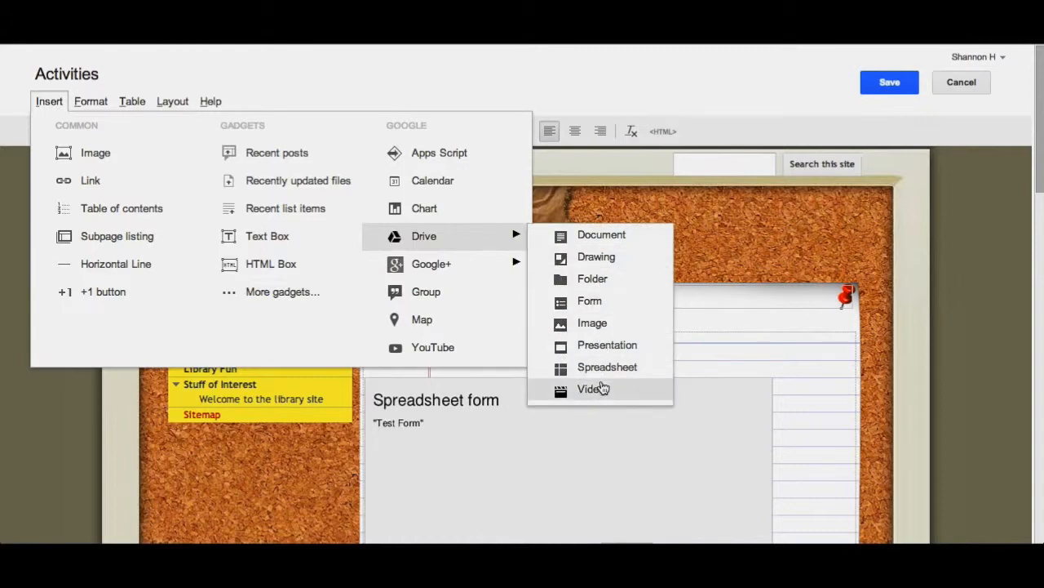
pyautogui.click(605, 237)
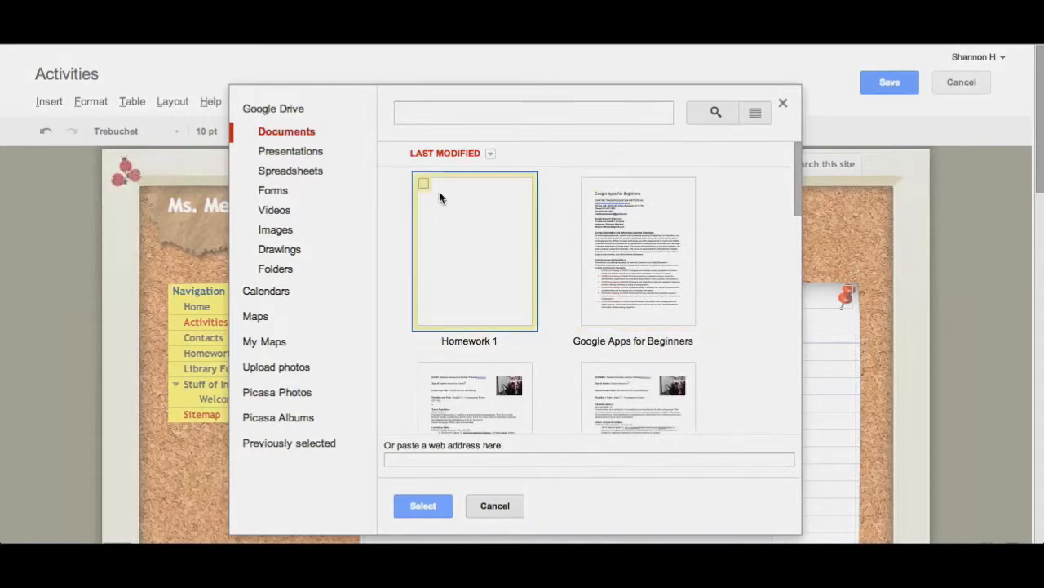
pyautogui.scroll(-3, 719, 318)
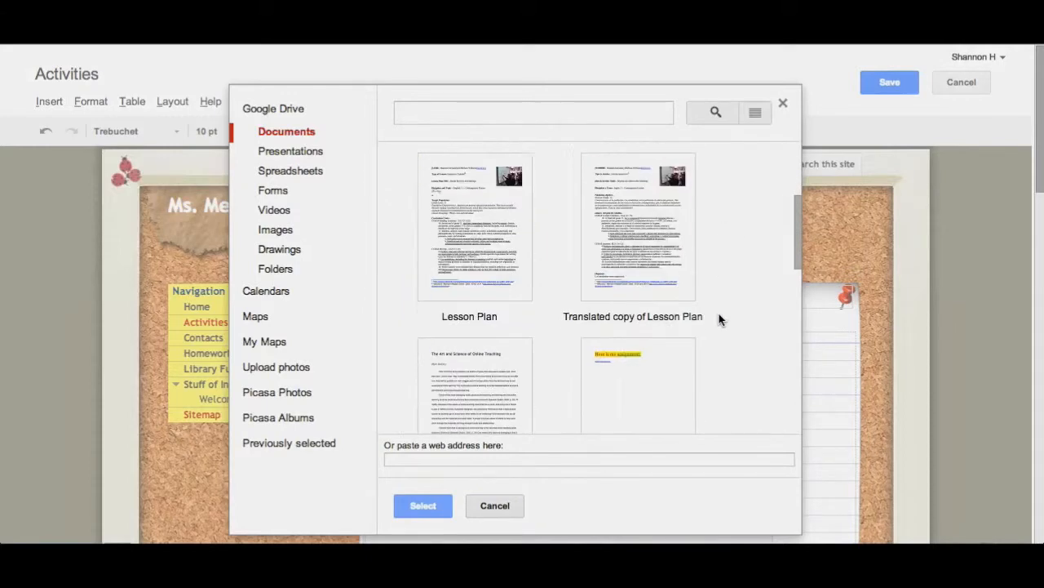
pyautogui.click(434, 167)
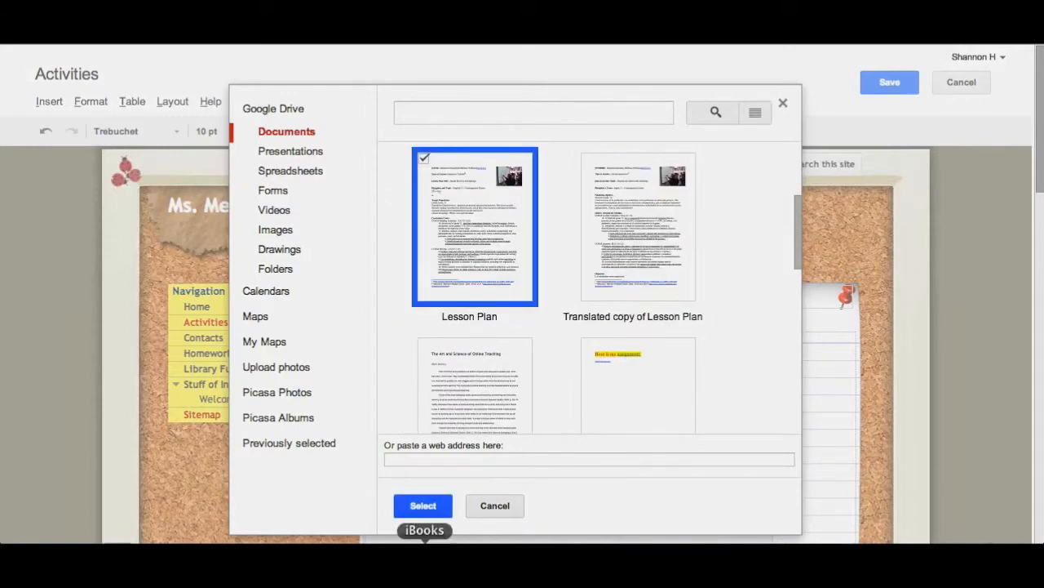
pyautogui.click(437, 507)
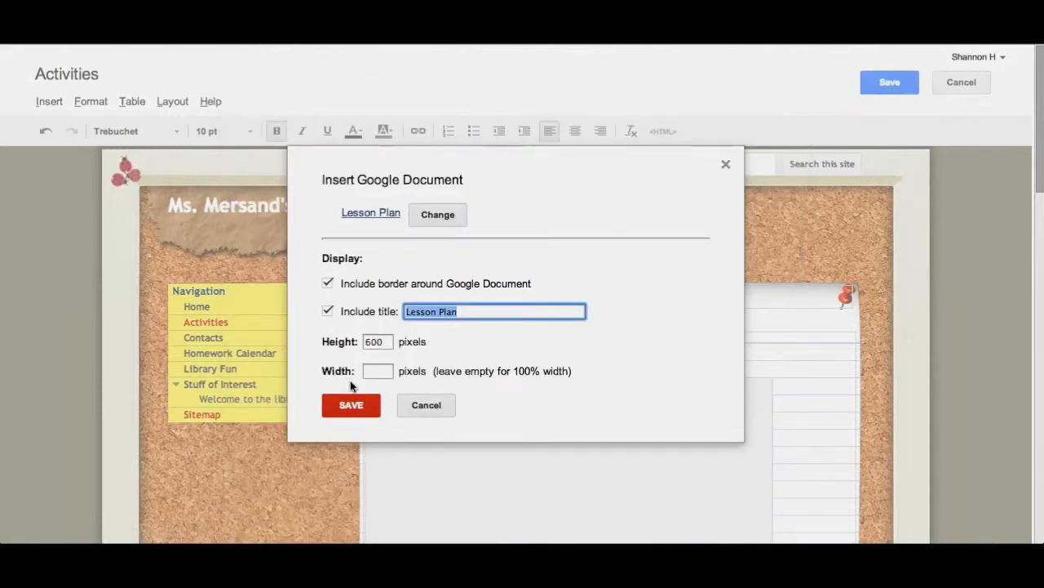
pyautogui.click(327, 311)
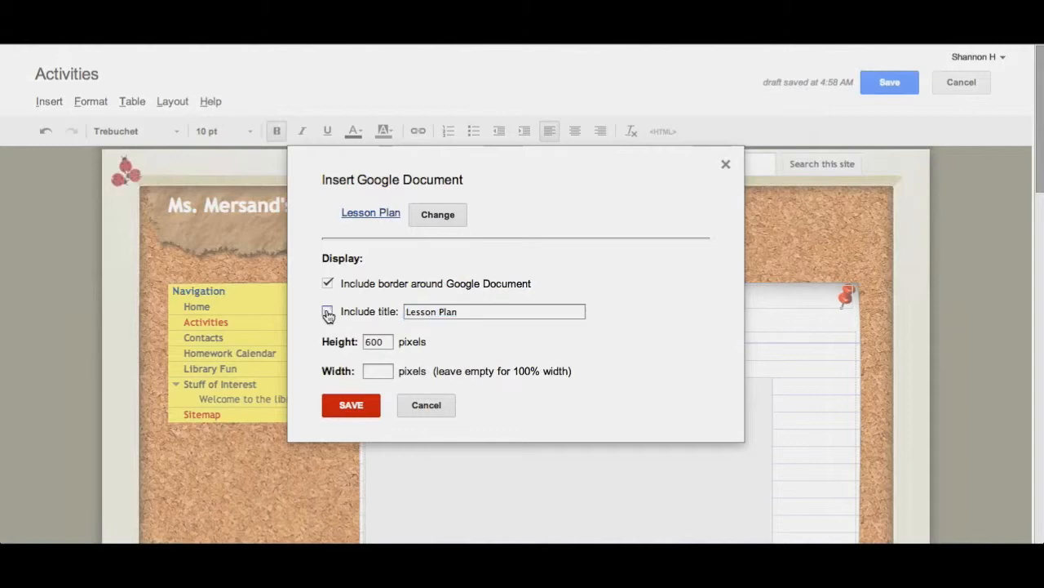
pyautogui.click(327, 283)
pyautogui.click(345, 406)
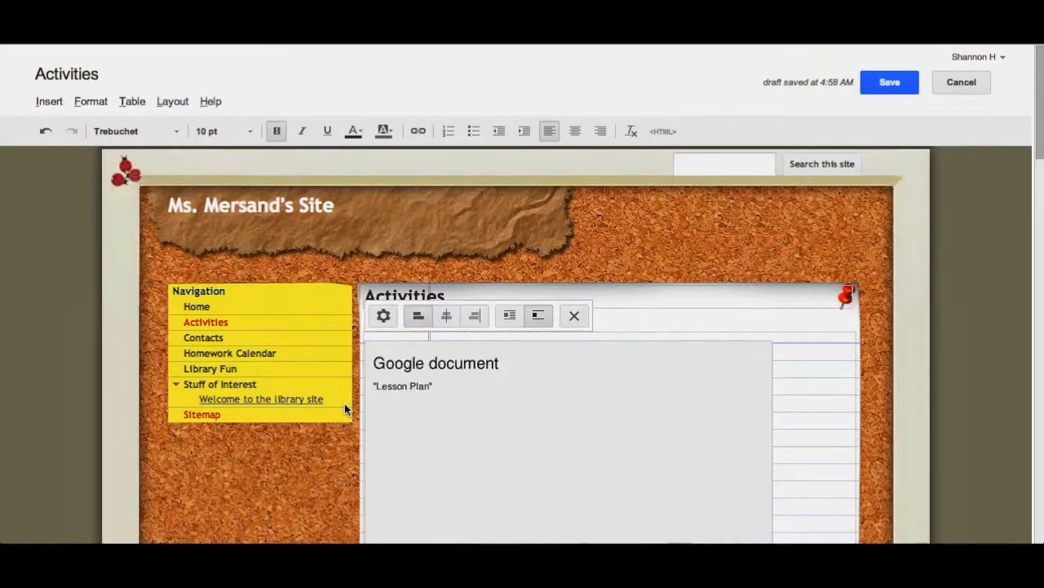
# Save the Activities page and look through the embedded Lesson Plan document
pyautogui.click(884, 85)
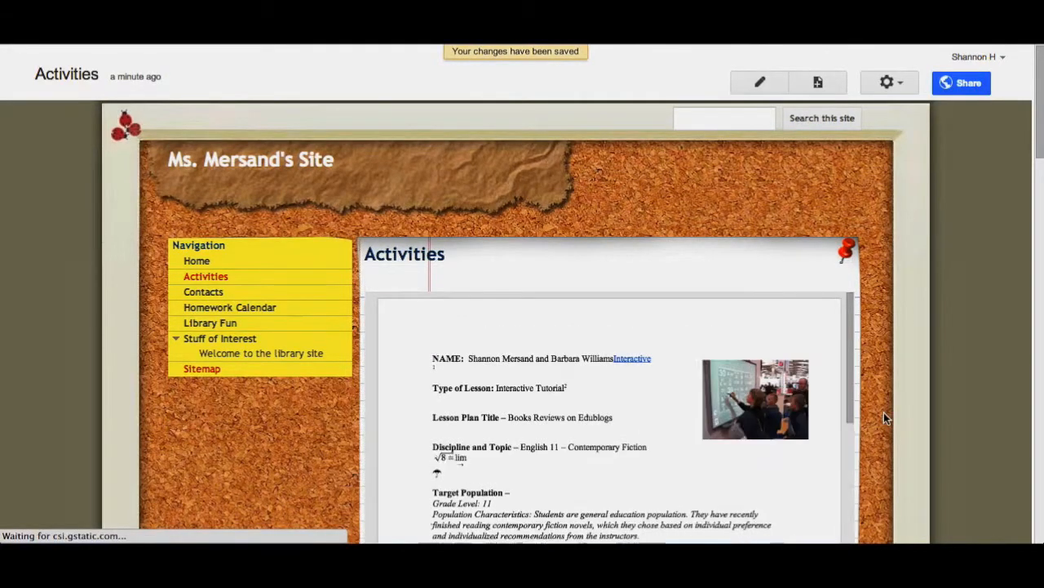
pyautogui.scroll(-3, 883, 412)
pyautogui.scroll(-6, 751, 401)
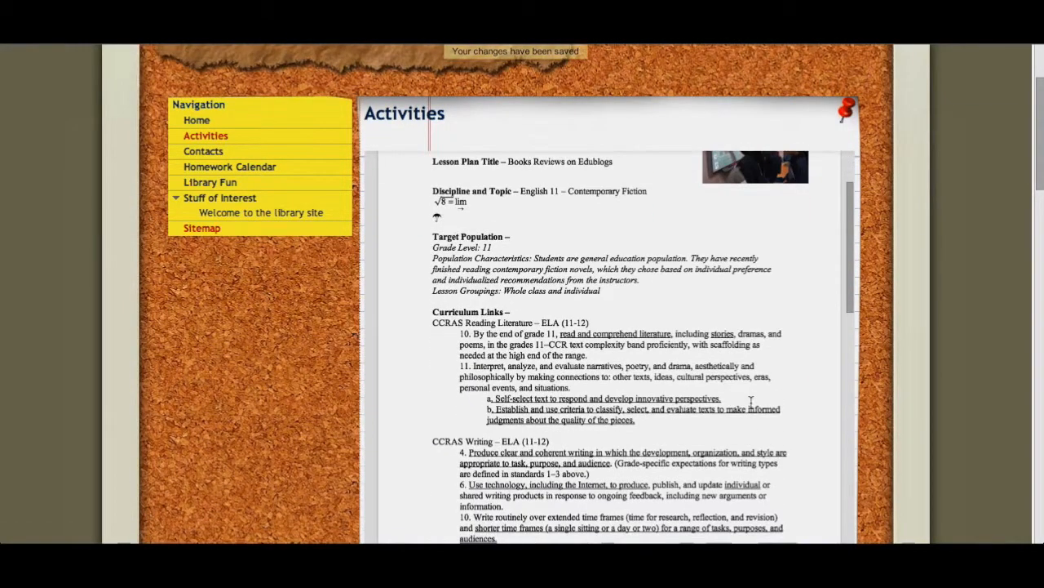
pyautogui.scroll(-6, 751, 401)
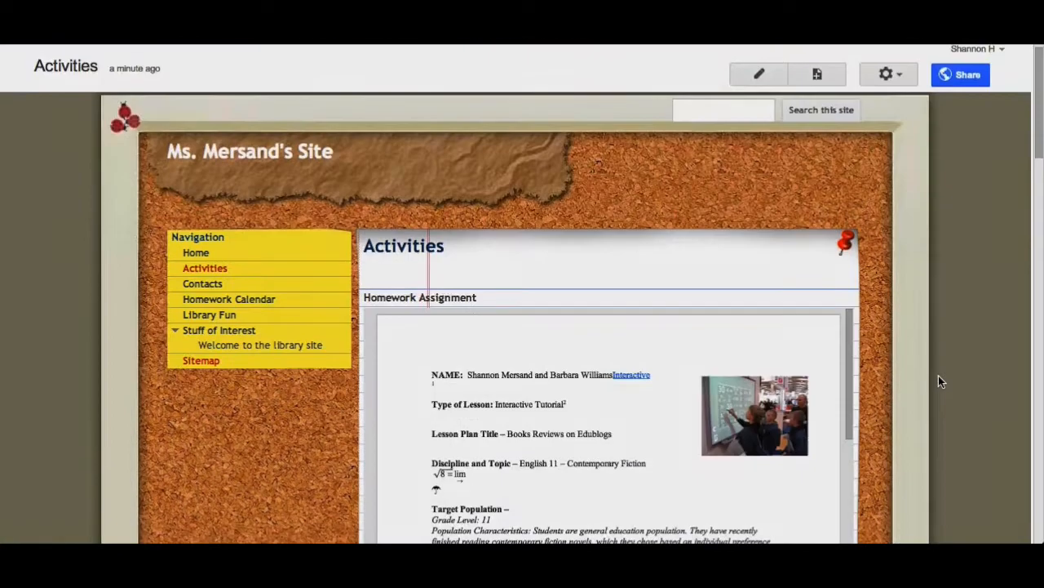
pyautogui.scroll(-3, 939, 380)
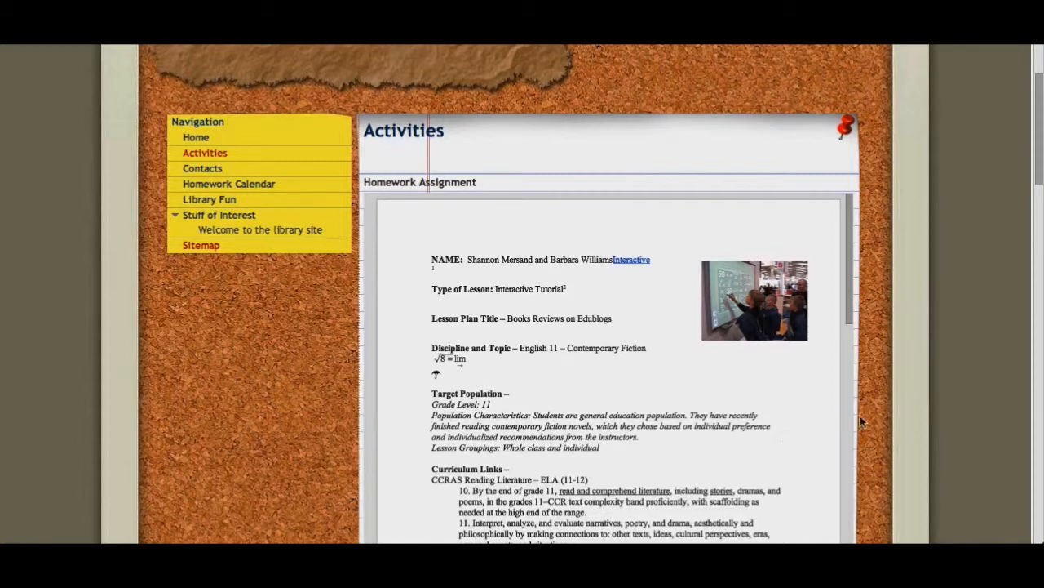
# Look over the embedded Lesson Plan document and reopen the Activities page for editing
pyautogui.scroll(-2, 865, 415)
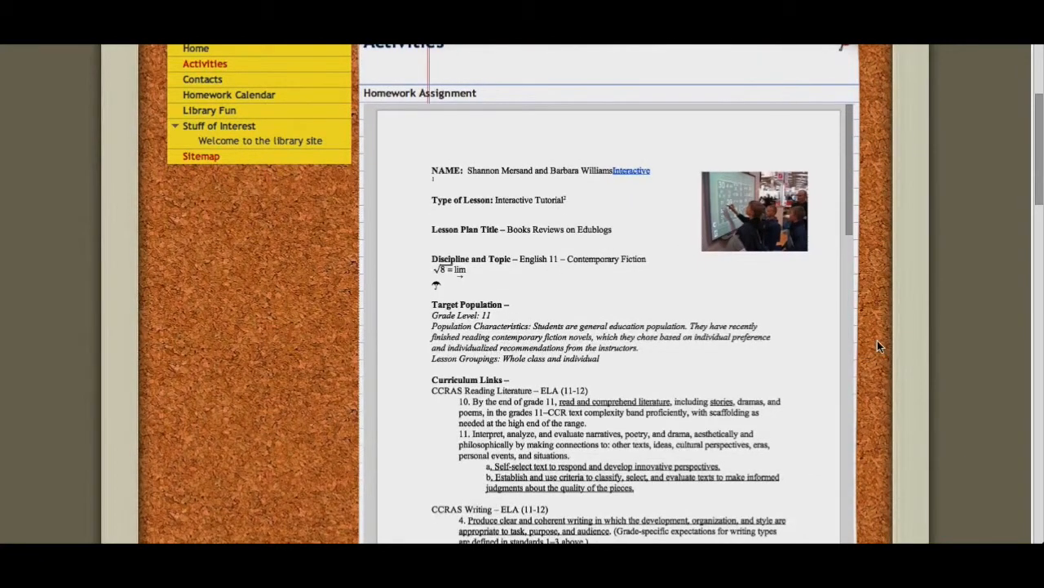
pyautogui.scroll(-4, 878, 343)
pyautogui.scroll(5, 877, 340)
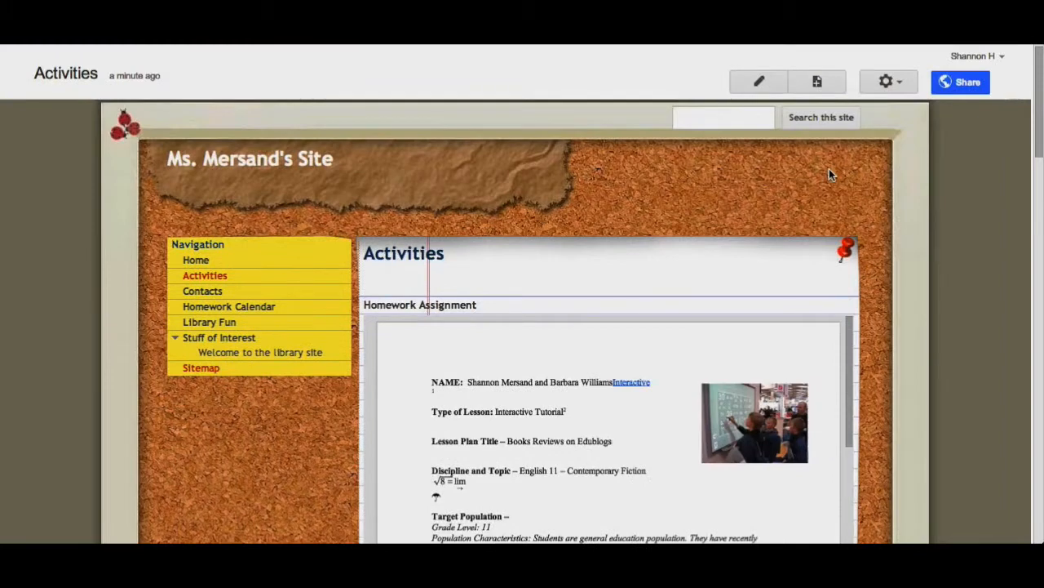
pyautogui.click(753, 83)
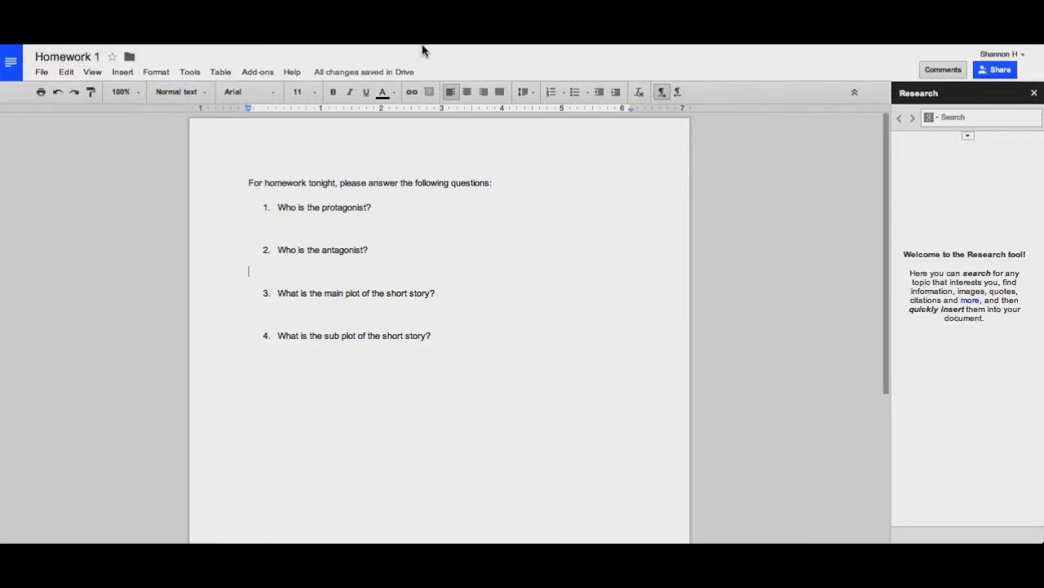
# In the Homework 1 Google Docs document, change the sharing visibility to Anyone with the link and save it
pyautogui.click(992, 70)
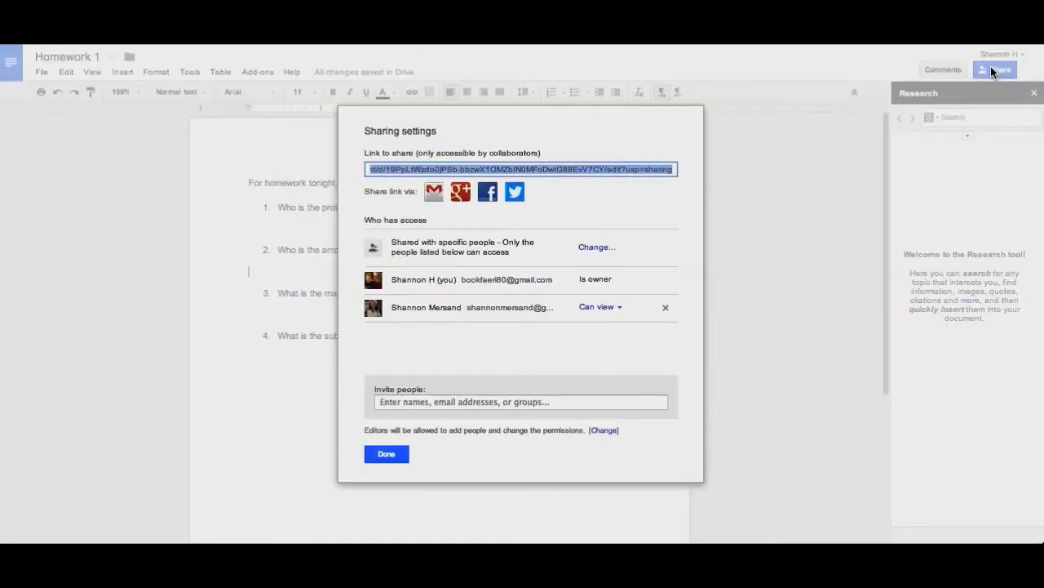
pyautogui.click(594, 248)
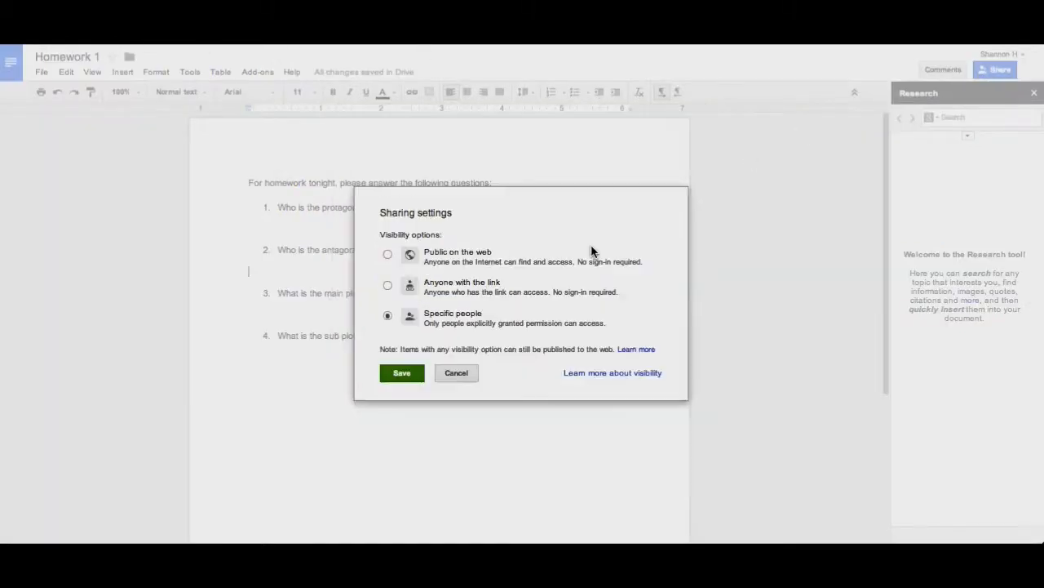
pyautogui.click(440, 285)
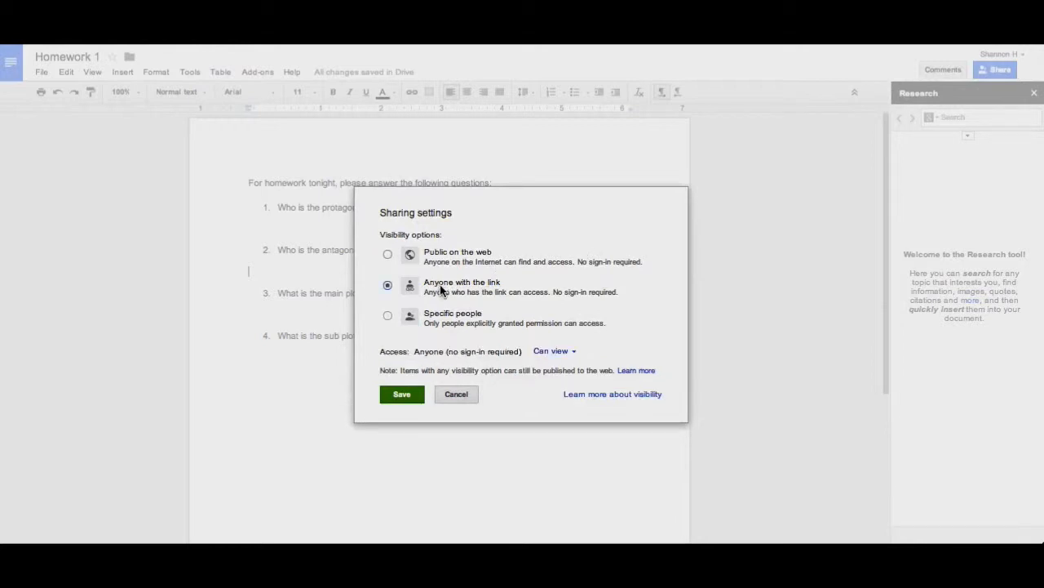
pyautogui.click(401, 394)
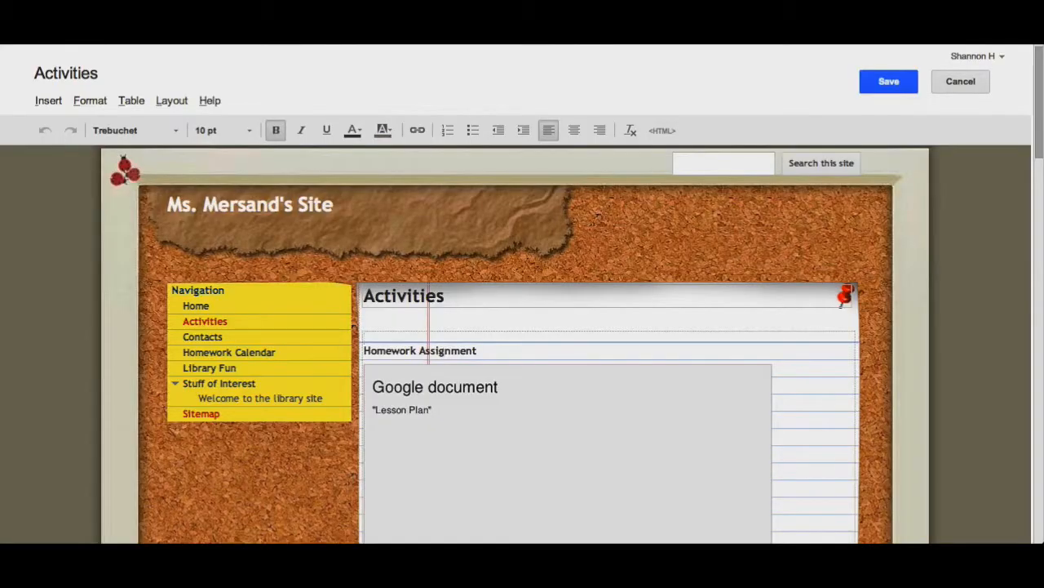
# Link the "Homework Assignment" text on the Activities page to the Homework 1 document's sharing URL, opening in a new window, and save the page
pyautogui.moveTo(480, 350); pyautogui.dragTo(353, 359)
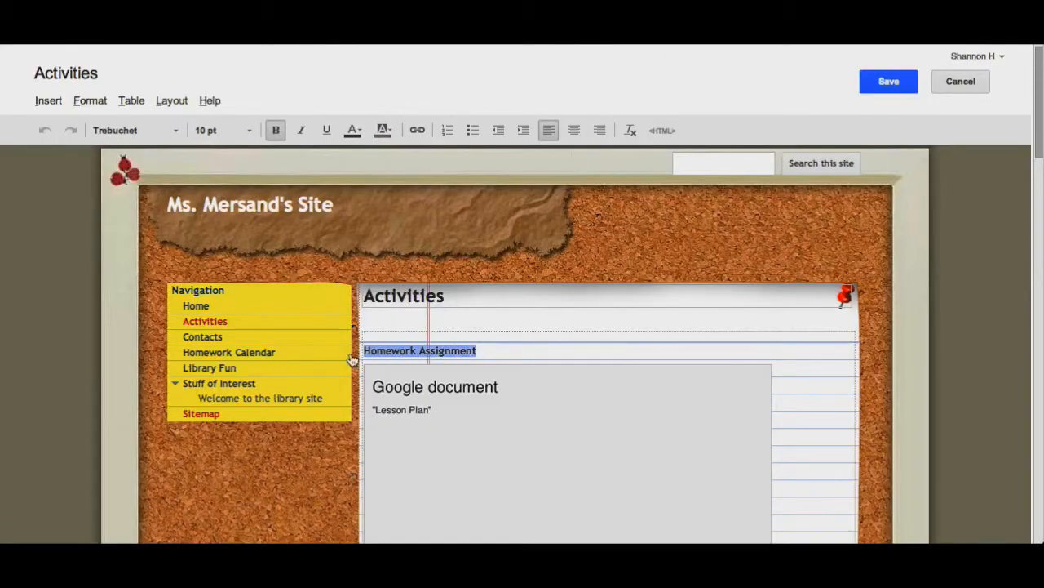
pyautogui.click(416, 133)
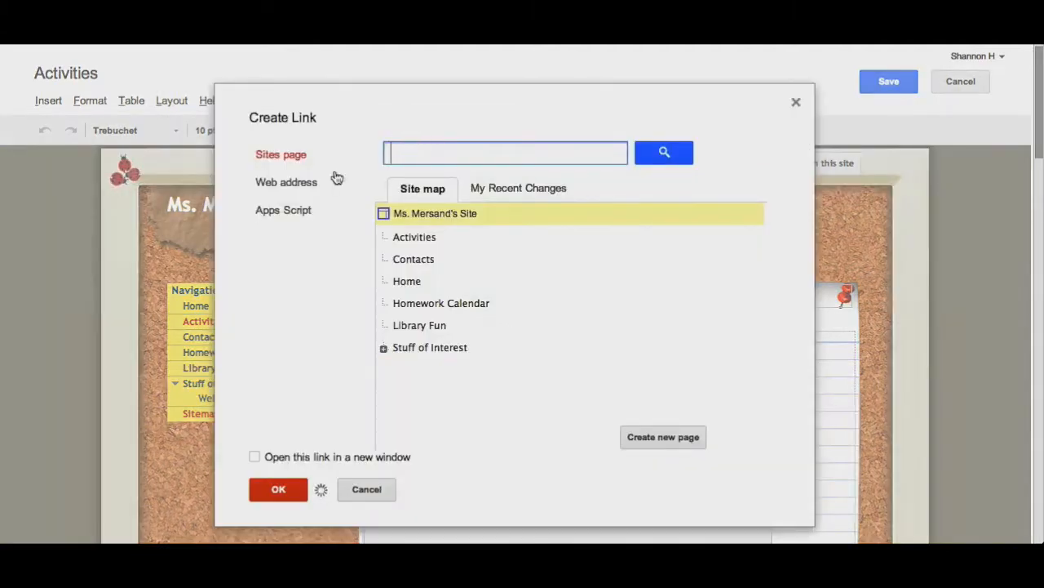
pyautogui.click(269, 186)
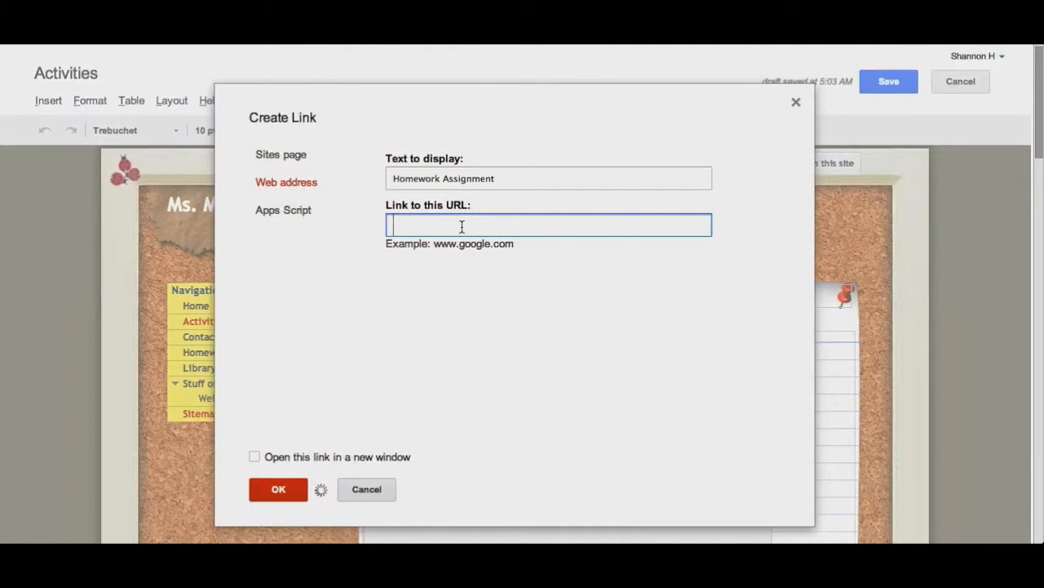
pyautogui.hotkey('ctrl', 'v')
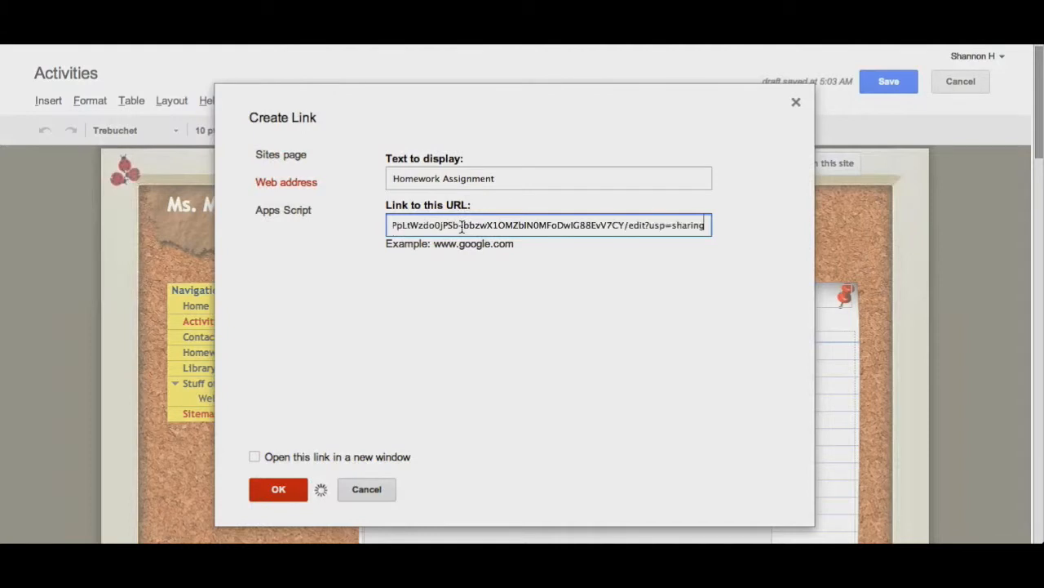
pyautogui.click(255, 458)
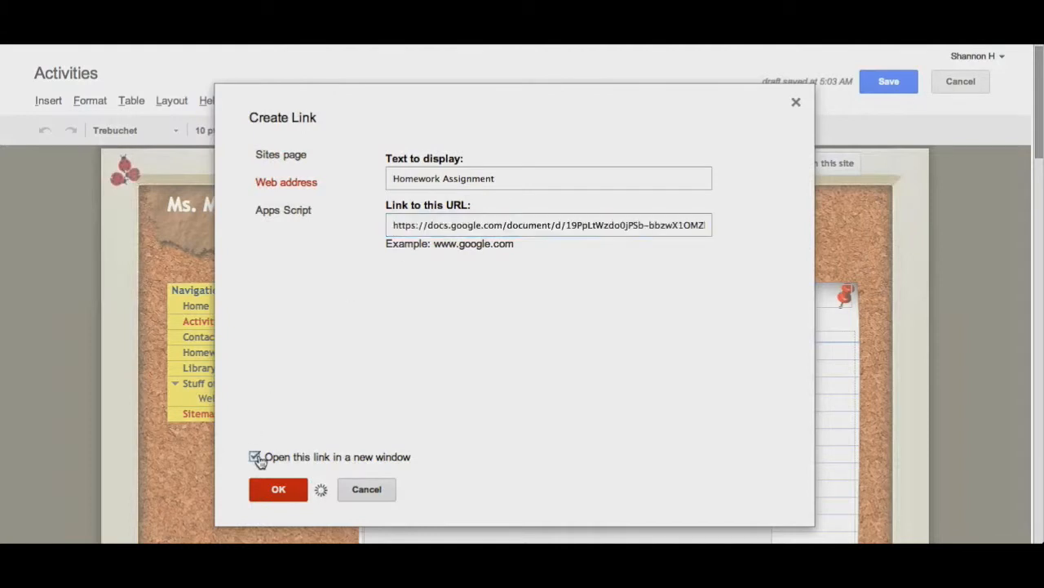
pyautogui.click(271, 488)
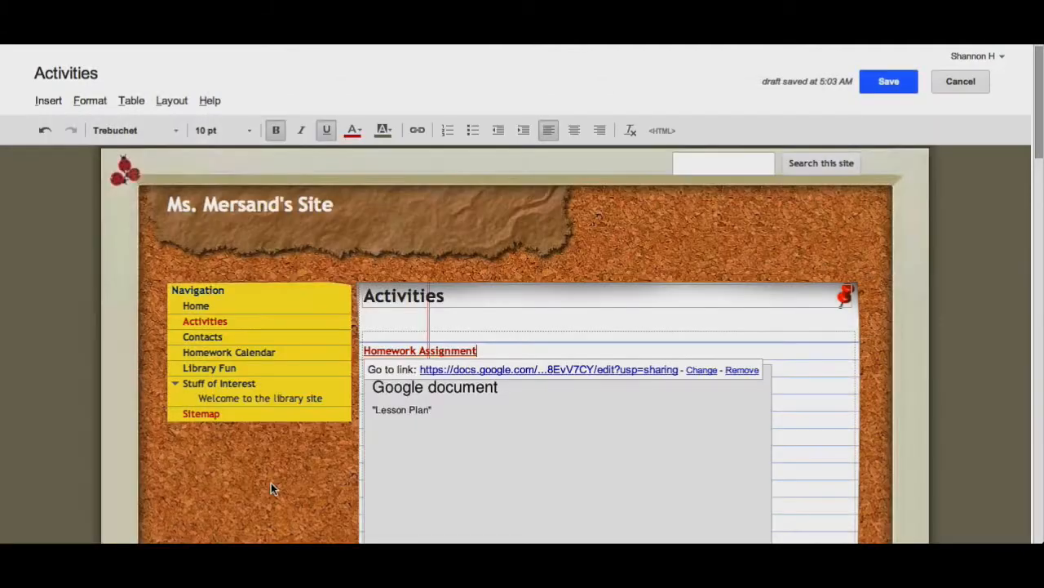
pyautogui.click(889, 82)
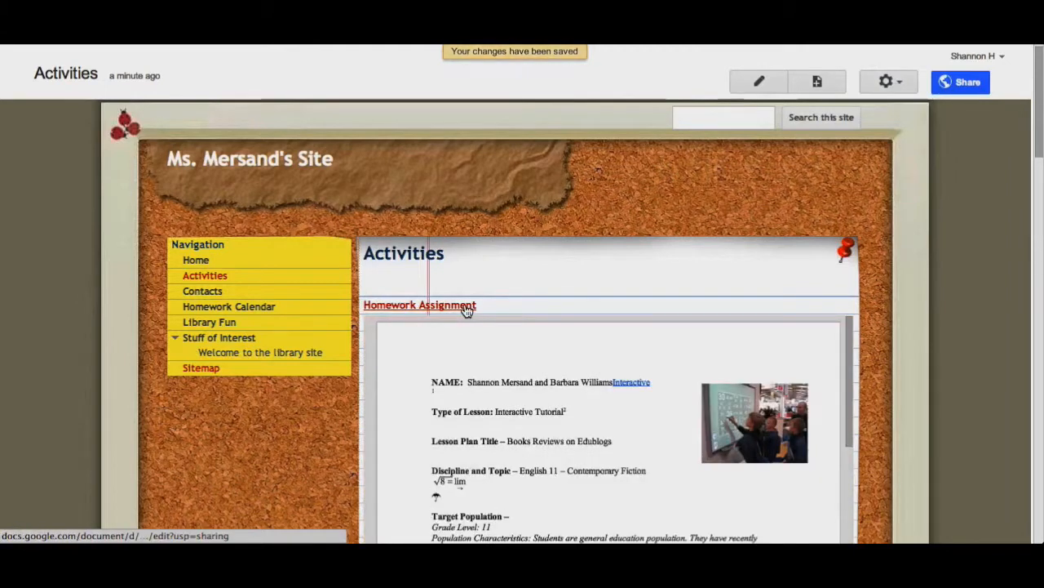
# Publish the linked Homework 1 document to the web and copy its published document link
pyautogui.click(465, 306)
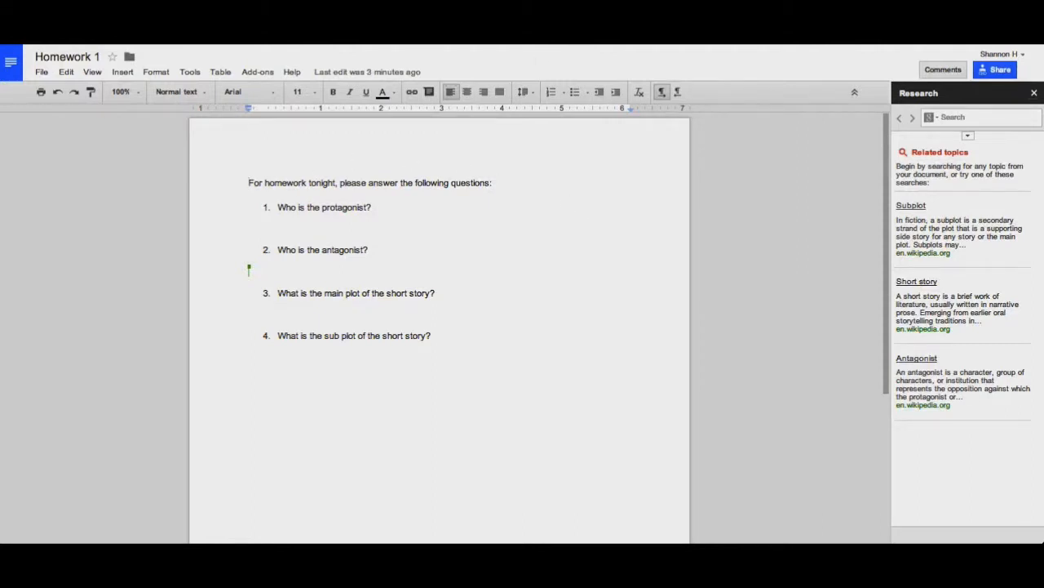
pyautogui.click(42, 72)
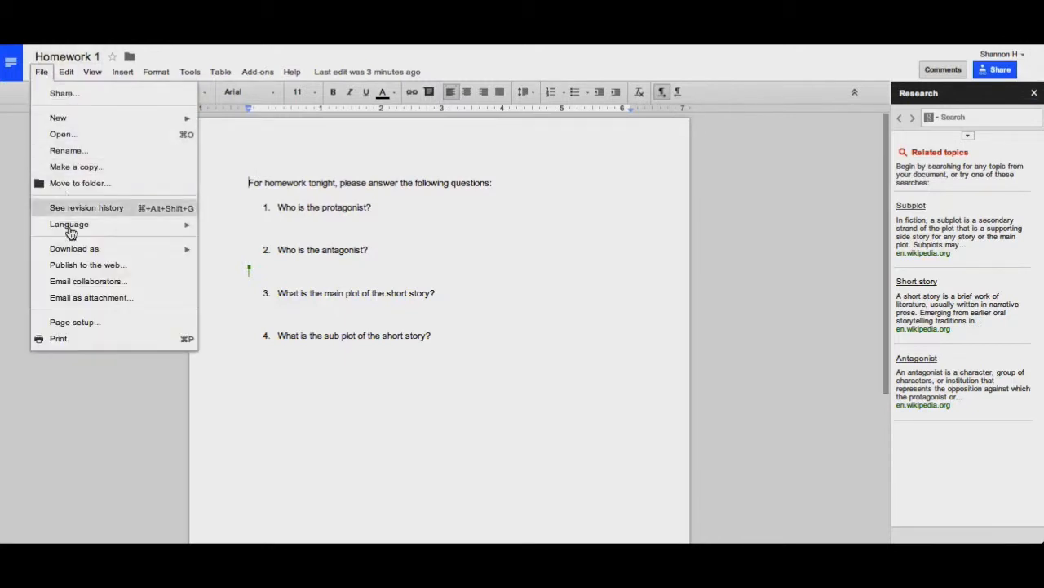
pyautogui.click(70, 265)
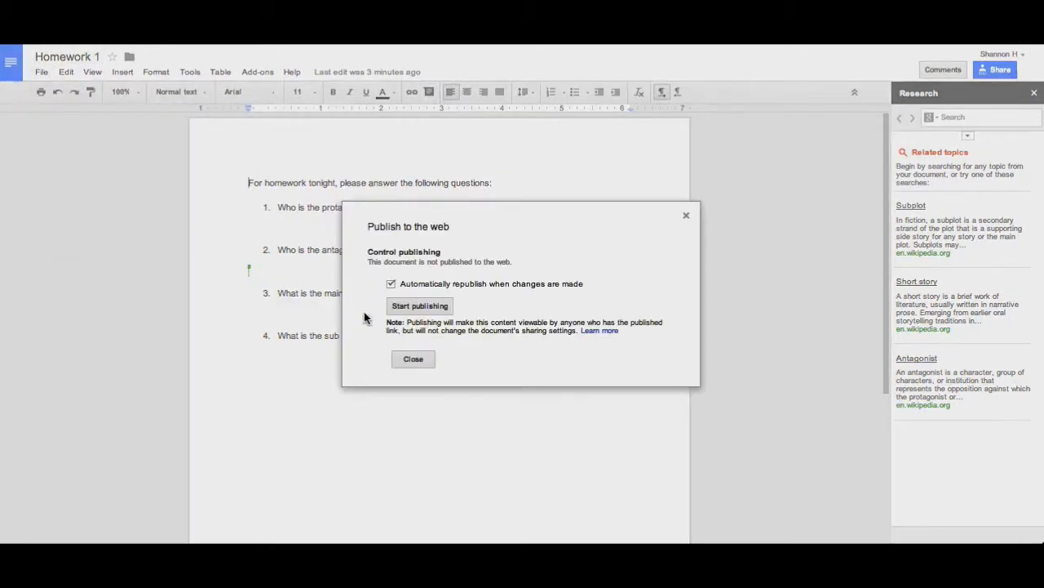
pyautogui.click(414, 307)
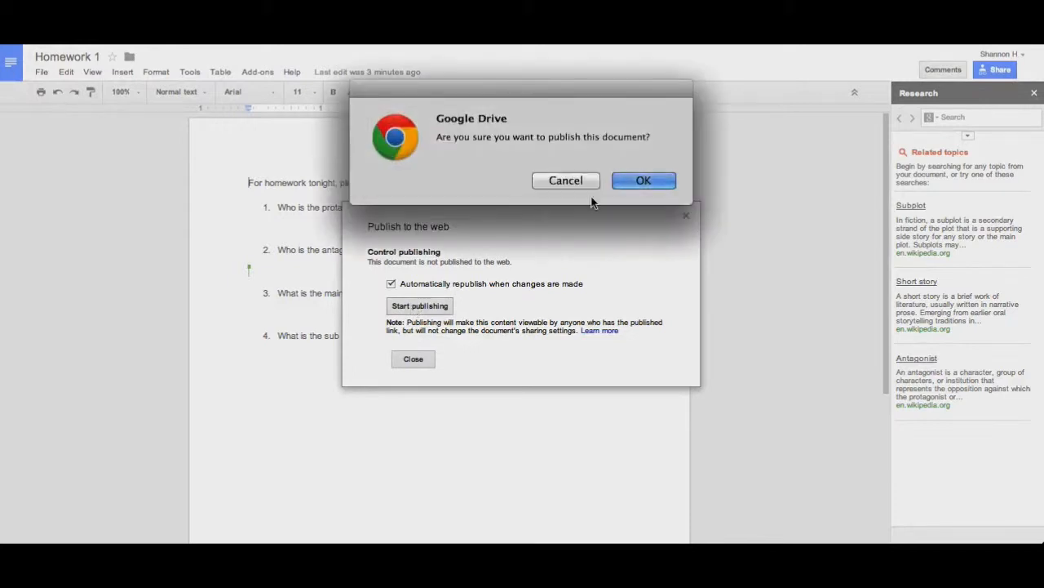
pyautogui.click(632, 181)
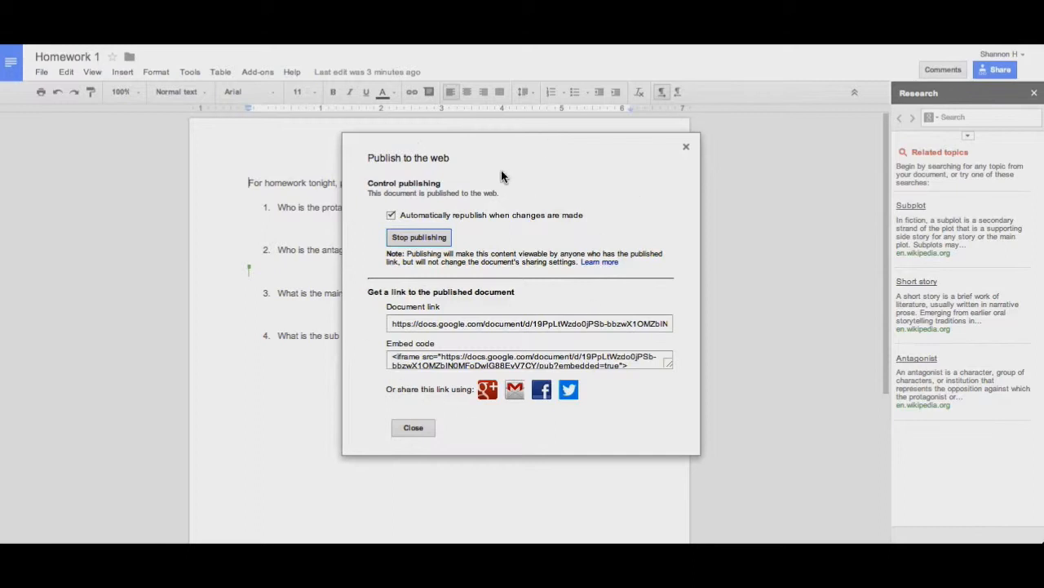
pyautogui.click(399, 357)
pyautogui.moveTo(394, 322); pyautogui.dragTo(428, 322)
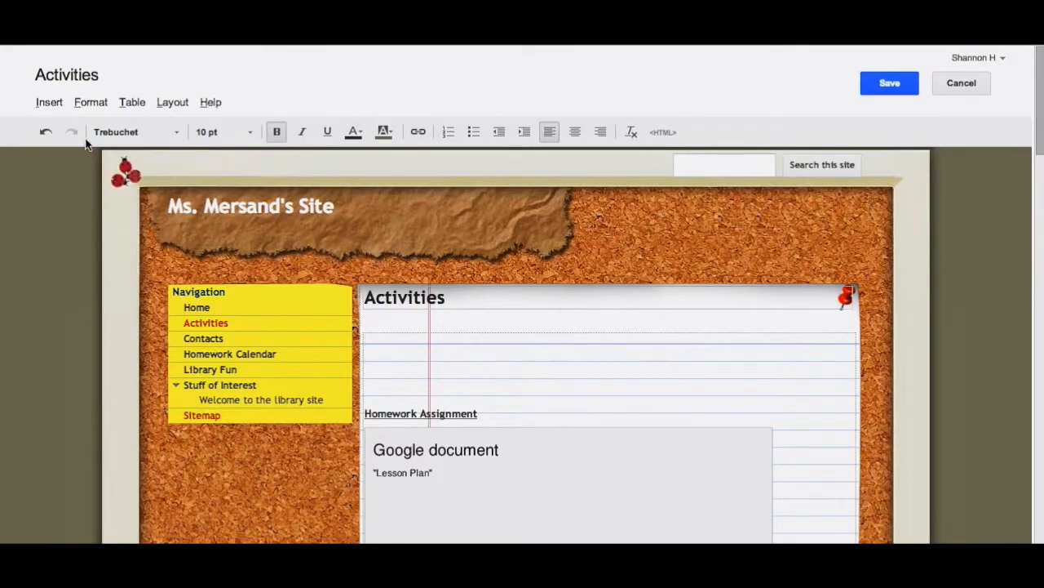
# Insert an Include gadget (iframe) above the Homework Assignment link, using the published document URL, with its border and title turned off
pyautogui.click(50, 104)
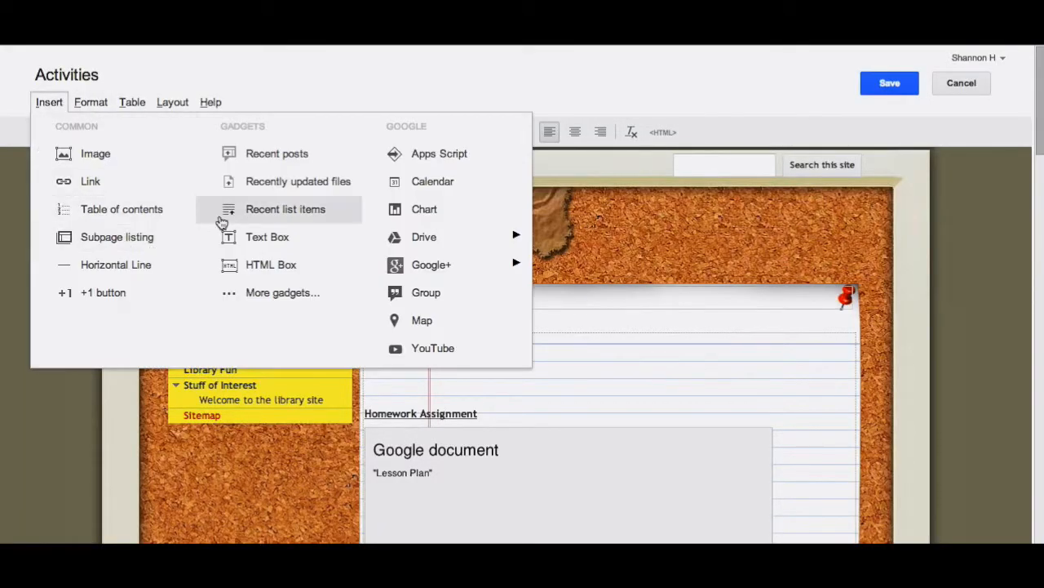
pyautogui.click(278, 294)
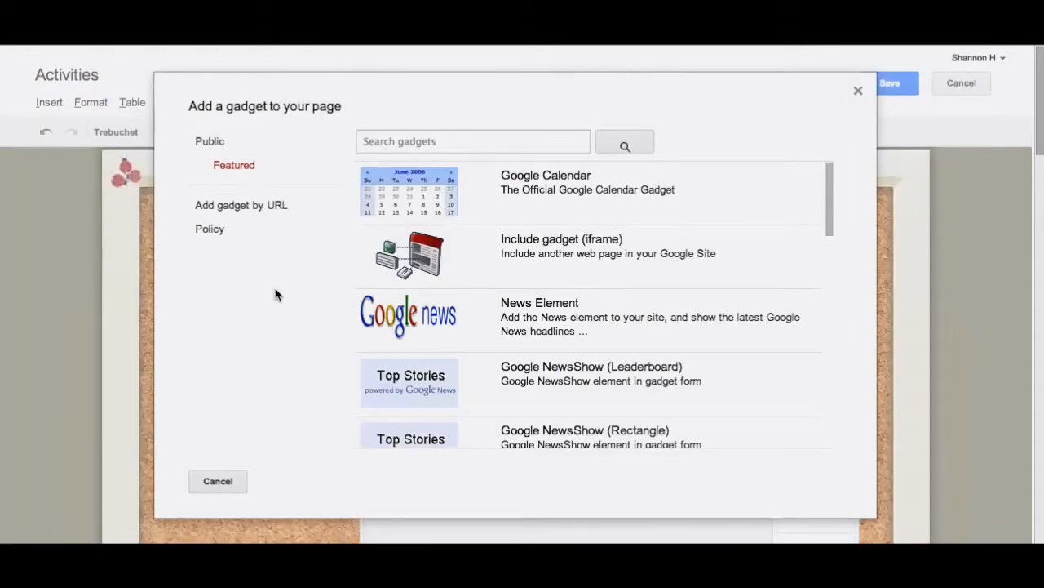
pyautogui.click(538, 264)
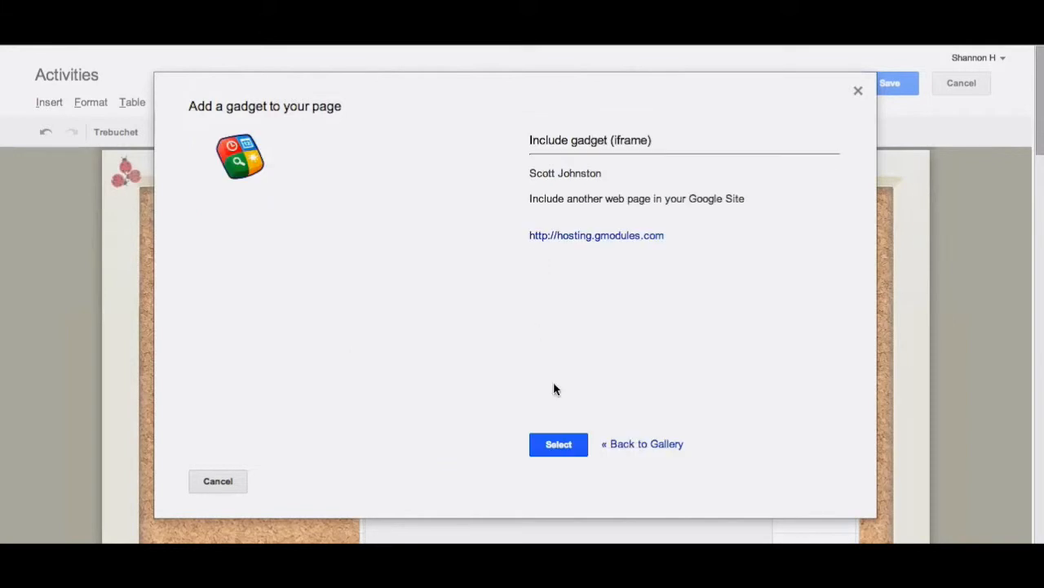
pyautogui.click(548, 444)
pyautogui.click(546, 151)
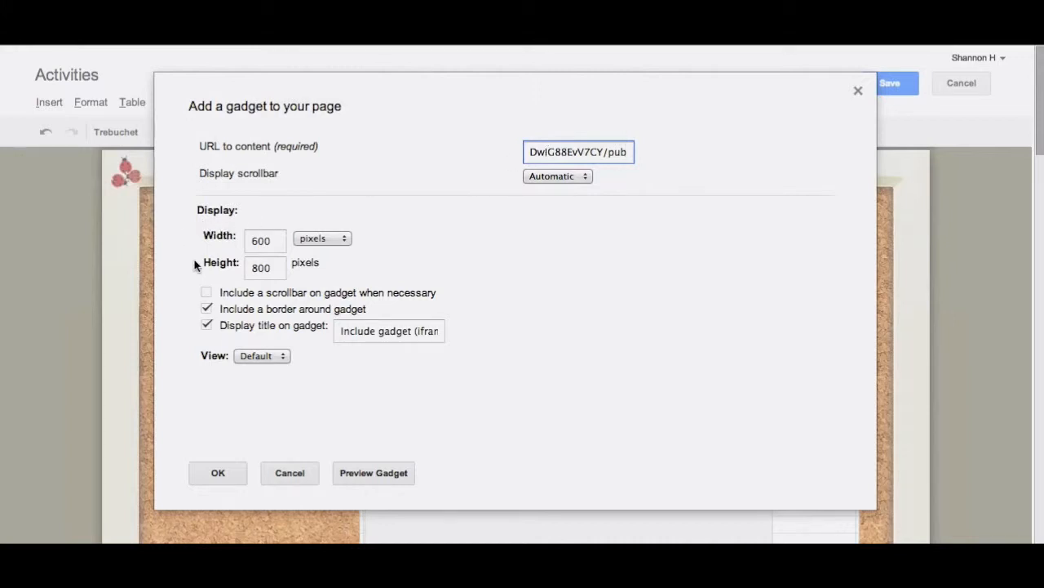
pyautogui.click(207, 309)
pyautogui.click(208, 326)
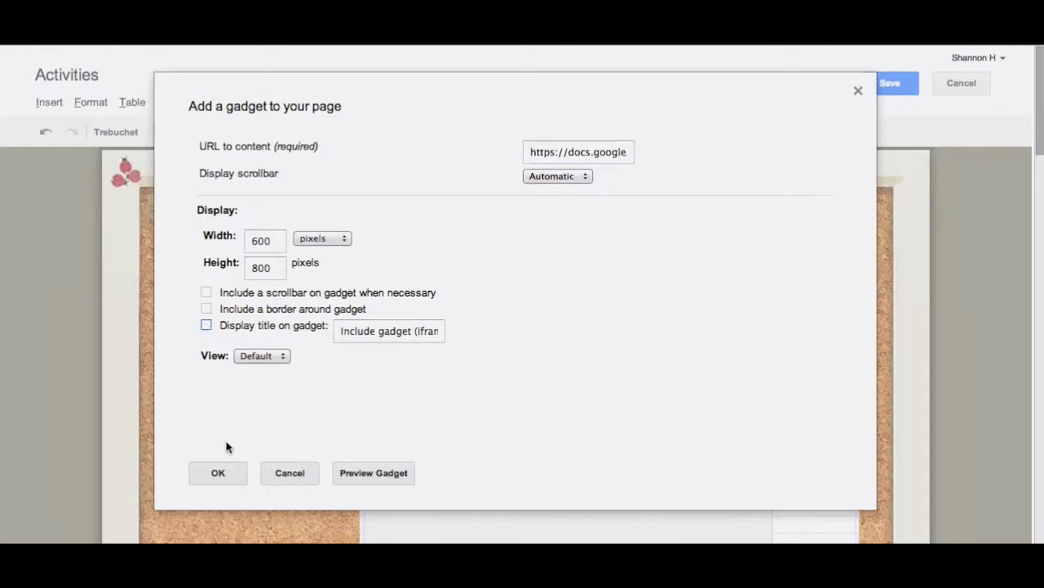
pyautogui.click(232, 475)
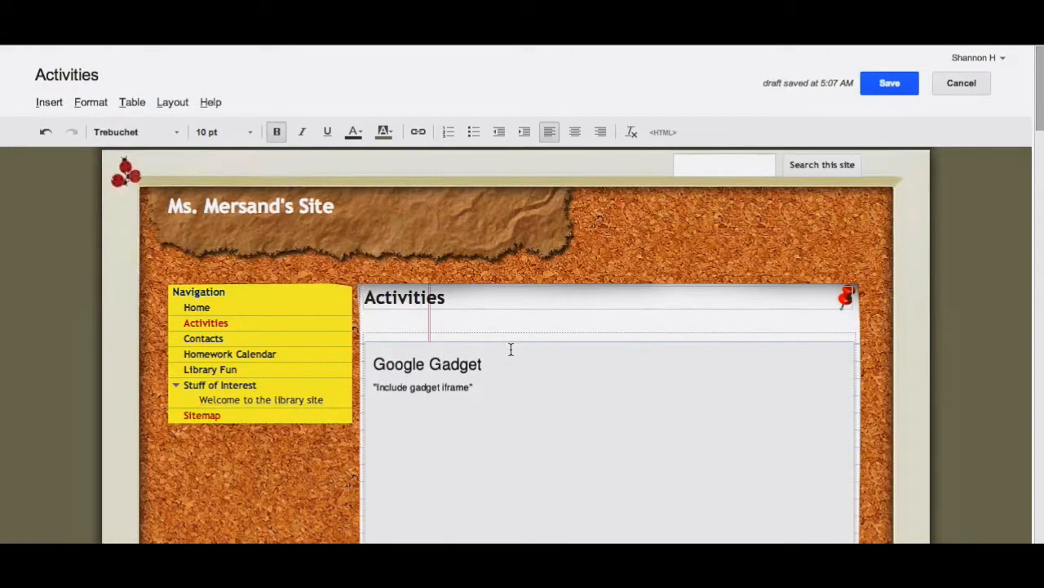
# Save the Activities page and compare the embedded Homework 1 document with the Homework Assignment link and Lesson Plan below it
pyautogui.click(889, 84)
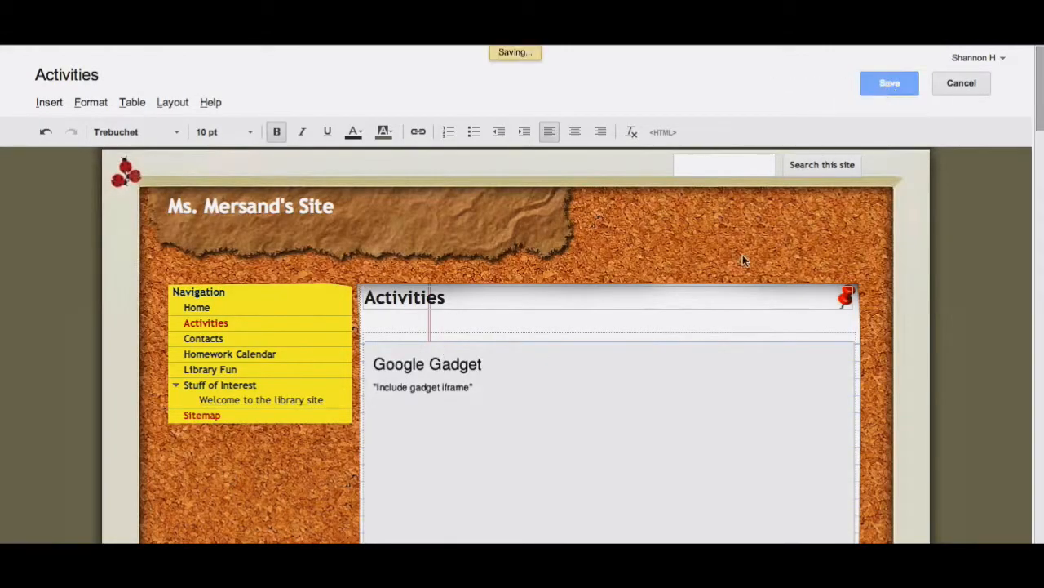
pyautogui.scroll(-3, 714, 373)
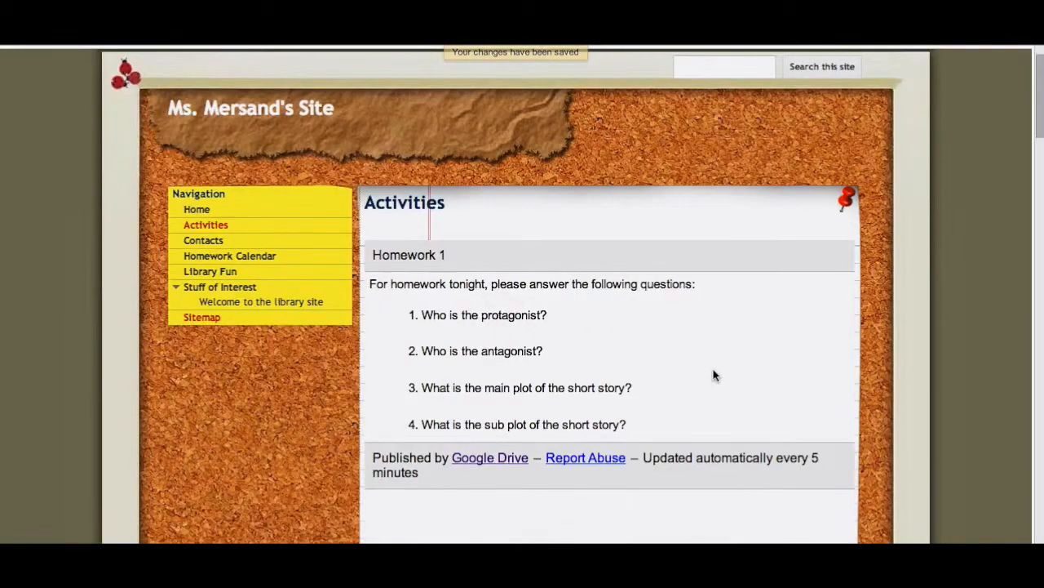
pyautogui.scroll(1, 714, 375)
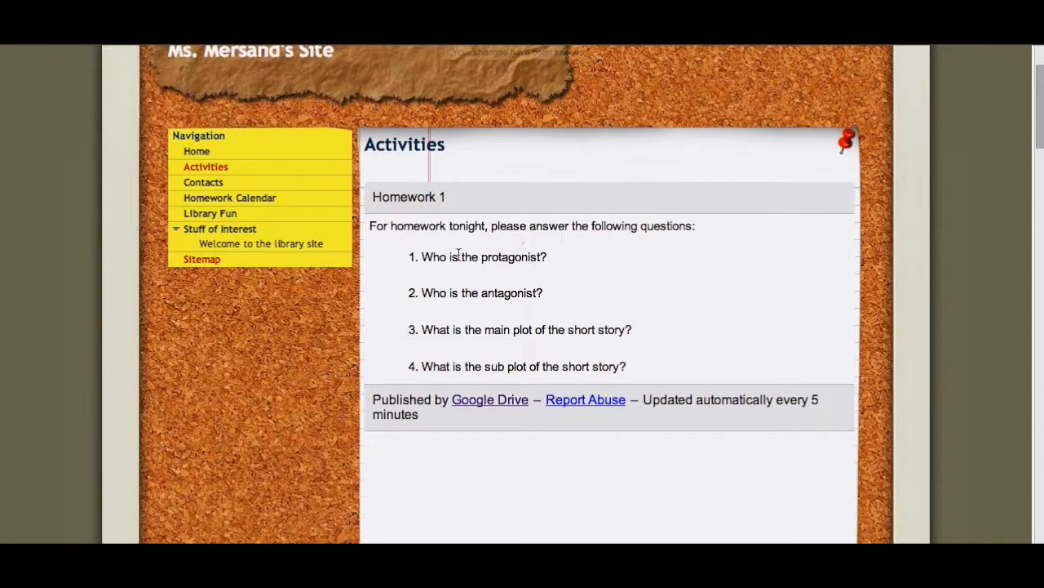
pyautogui.scroll(-10, 750, 292)
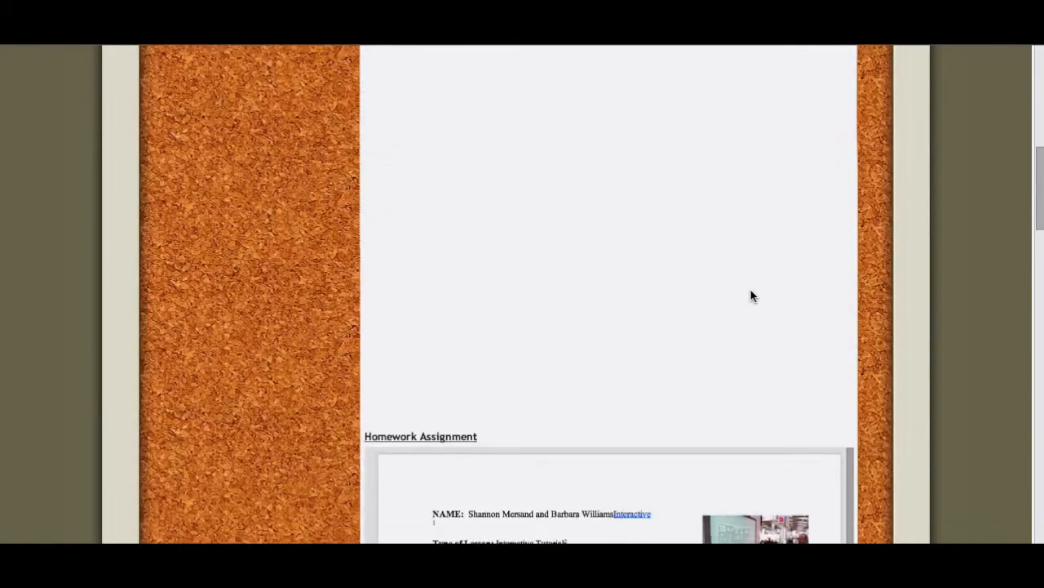
pyautogui.scroll(-5, 504, 421)
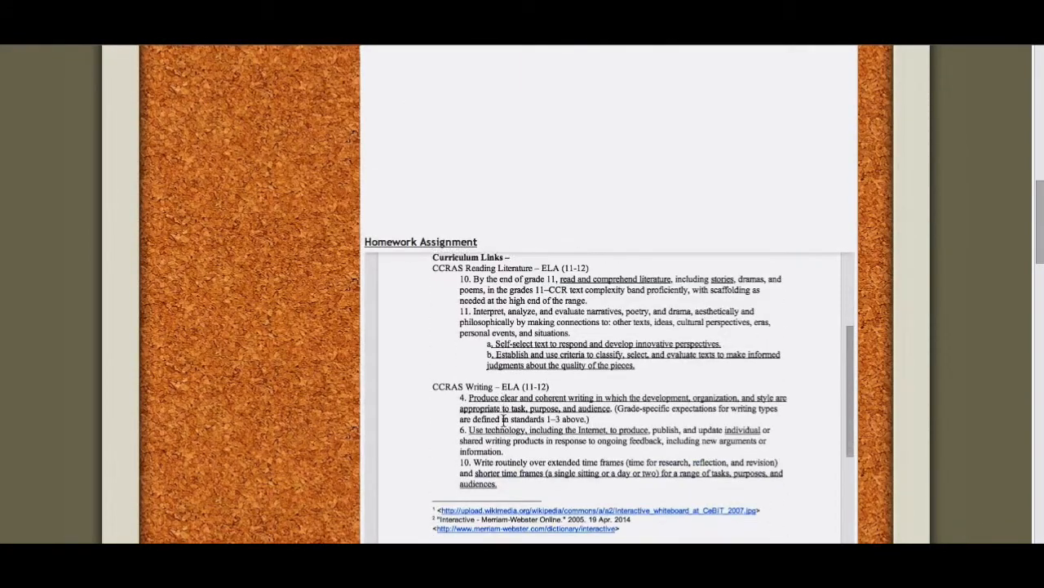
pyautogui.scroll(15, 504, 420)
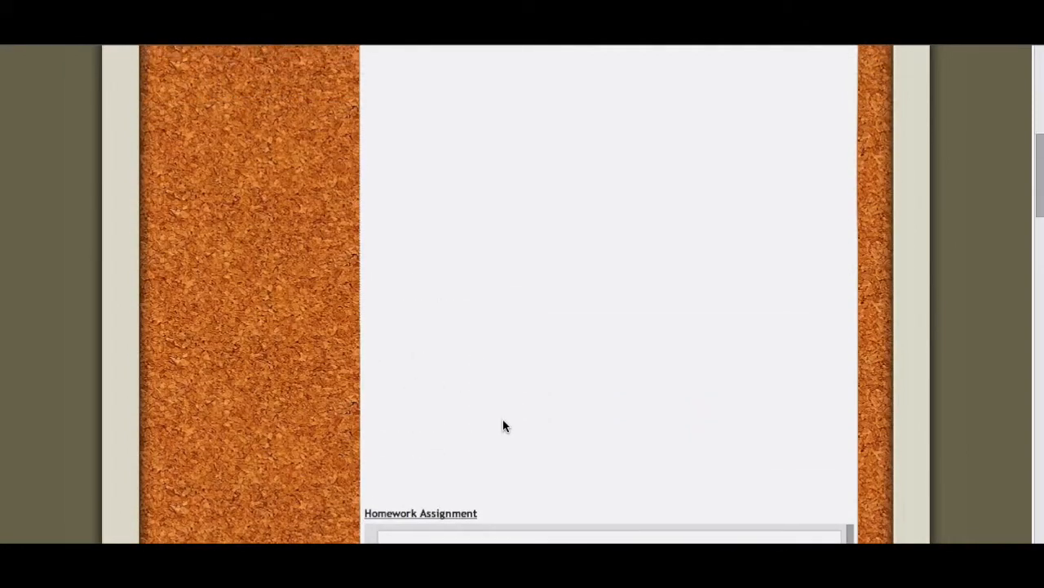
pyautogui.scroll(3, 503, 420)
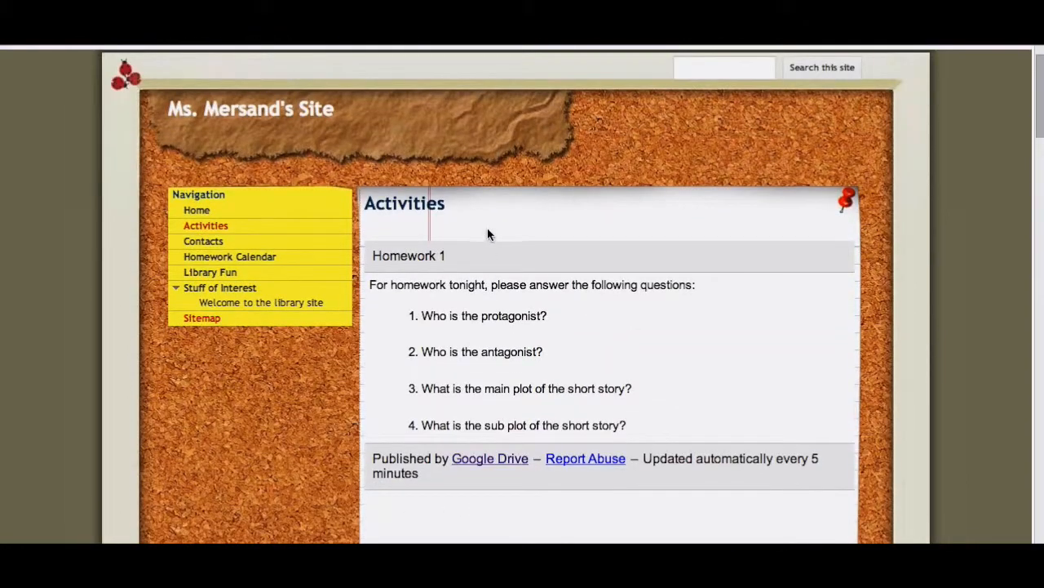
pyautogui.scroll(-10, 554, 392)
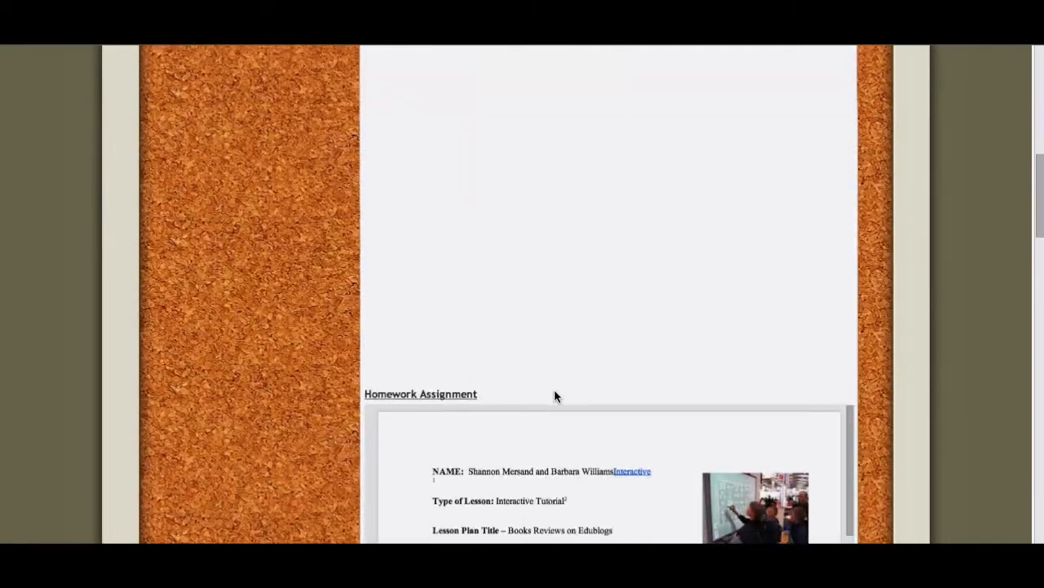
pyautogui.scroll(-5, 555, 393)
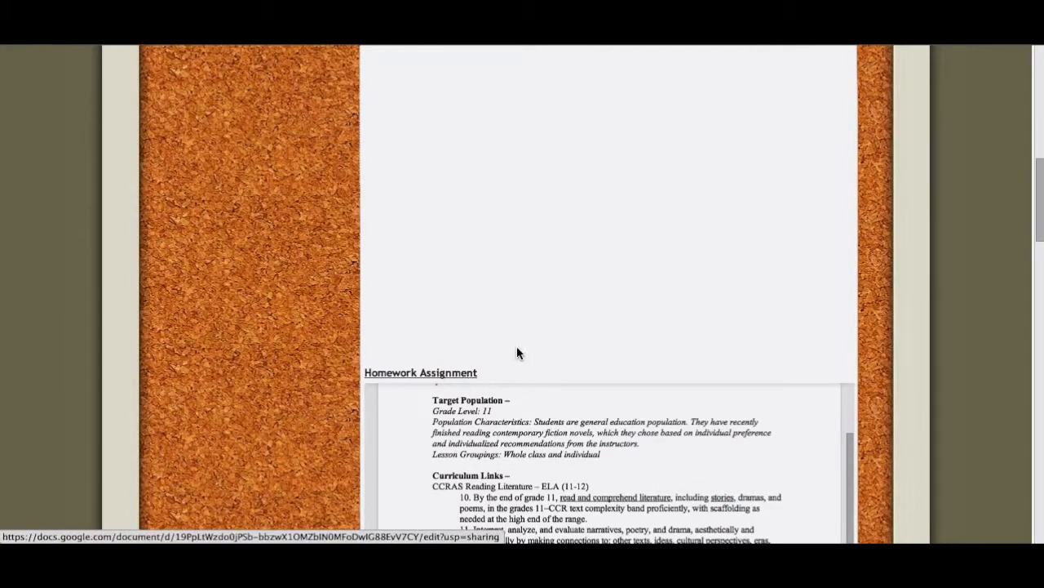
# Check the Homework Assignment link, and add the text "New Published Document" above the embedded Homework 1 gadget on the Activities page
pyautogui.click(447, 374)
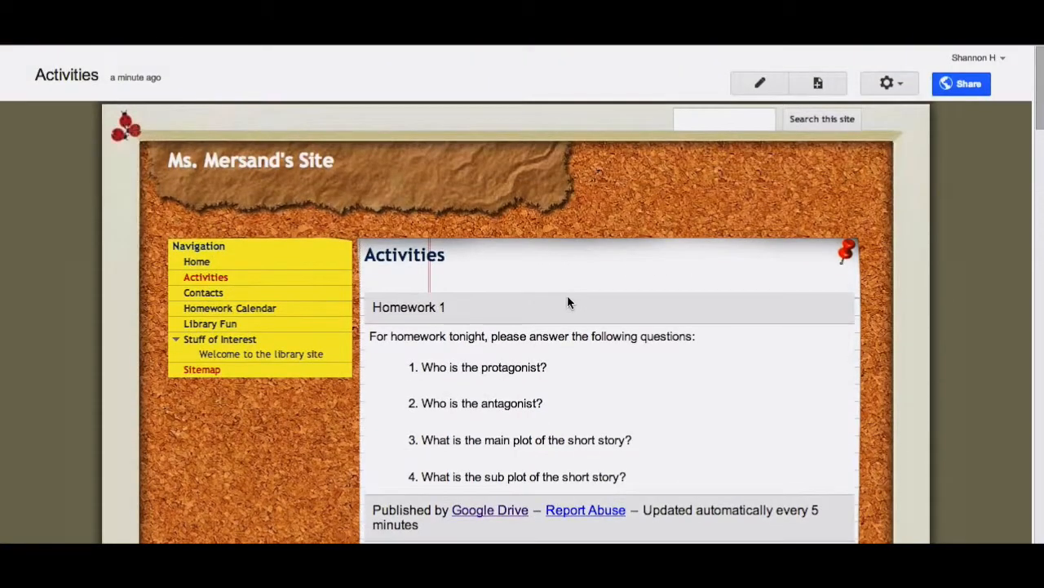
pyautogui.click(759, 87)
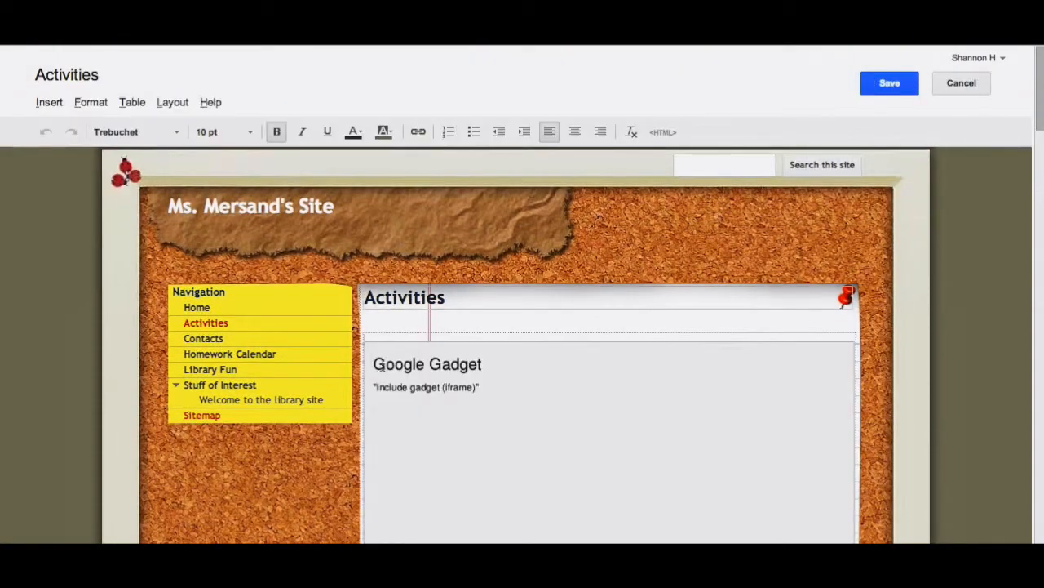
pyautogui.scroll(-5, 522, 326)
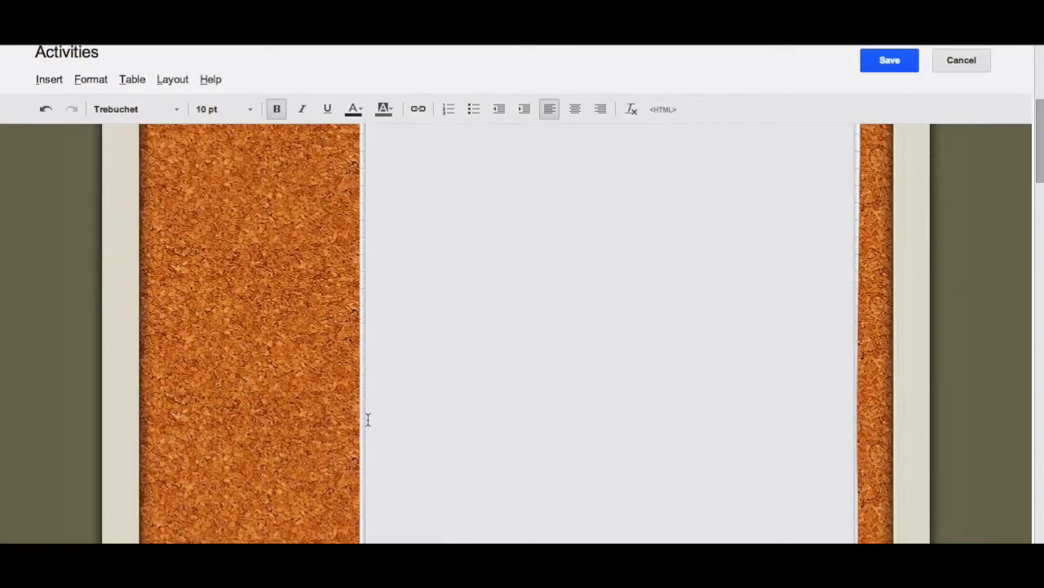
pyautogui.scroll(5, 363, 408)
pyautogui.click(382, 343)
pyautogui.write('New Published Docuemnt')
pyautogui.press('BackSpace')
pyautogui.press('BackSpace')
pyautogui.press('BackSpace')
pyautogui.press('BackSpace')
pyautogui.write('ment')
pyautogui.moveTo(492, 341); pyautogui.dragTo(356, 341)
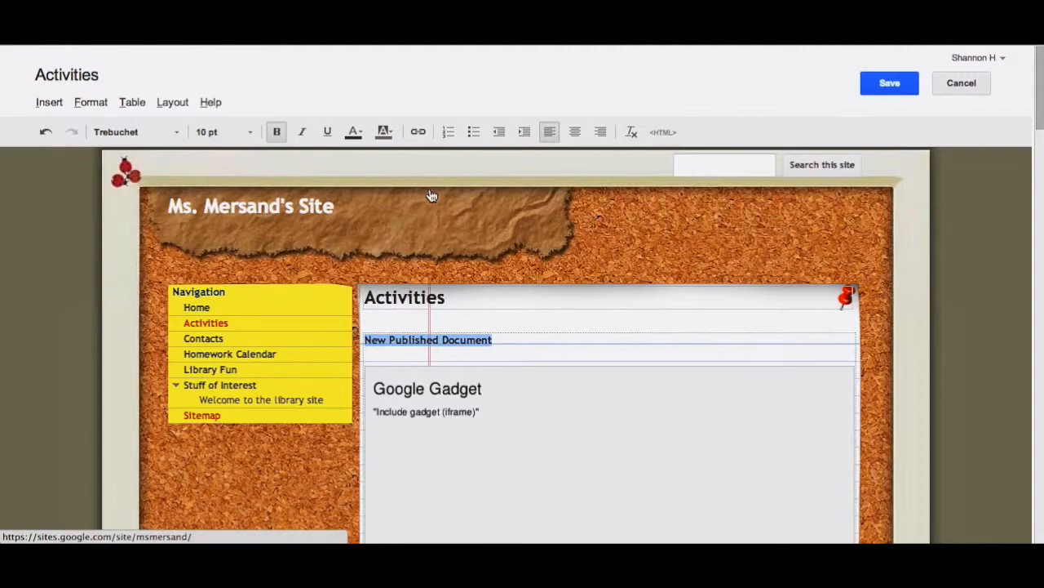
# Link the "New Published Document" text to the published Homework 1 document's web address, opening in a new window, and save the page
pyautogui.click(447, 16)
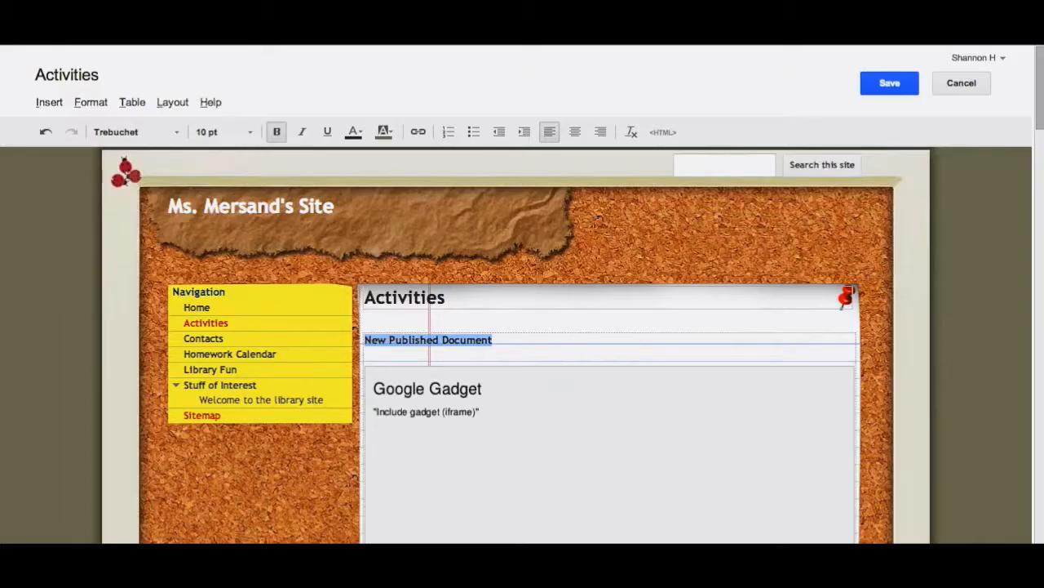
pyautogui.click(416, 132)
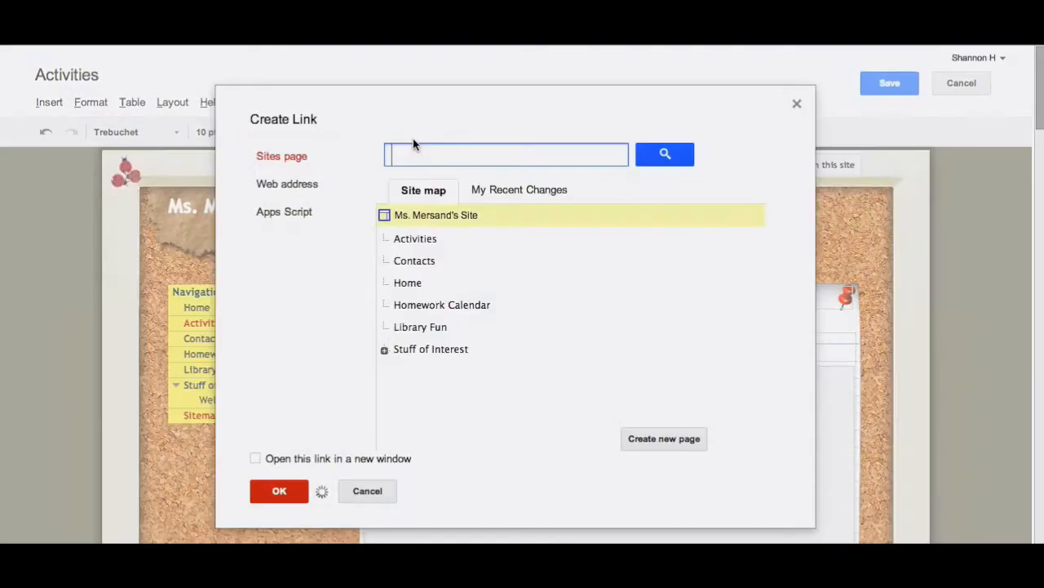
pyautogui.click(299, 184)
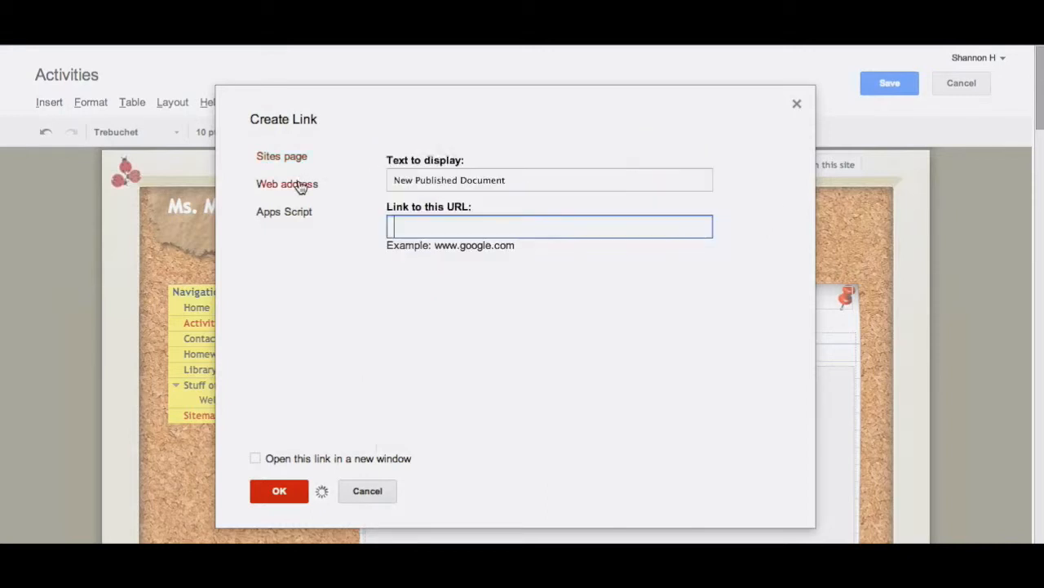
pyautogui.write('https://docs.google.com/document/d/19PpLtWzdo0jPSb-bbzwX1OMZbIN0MFoDwIG88EvV7CY/pub')
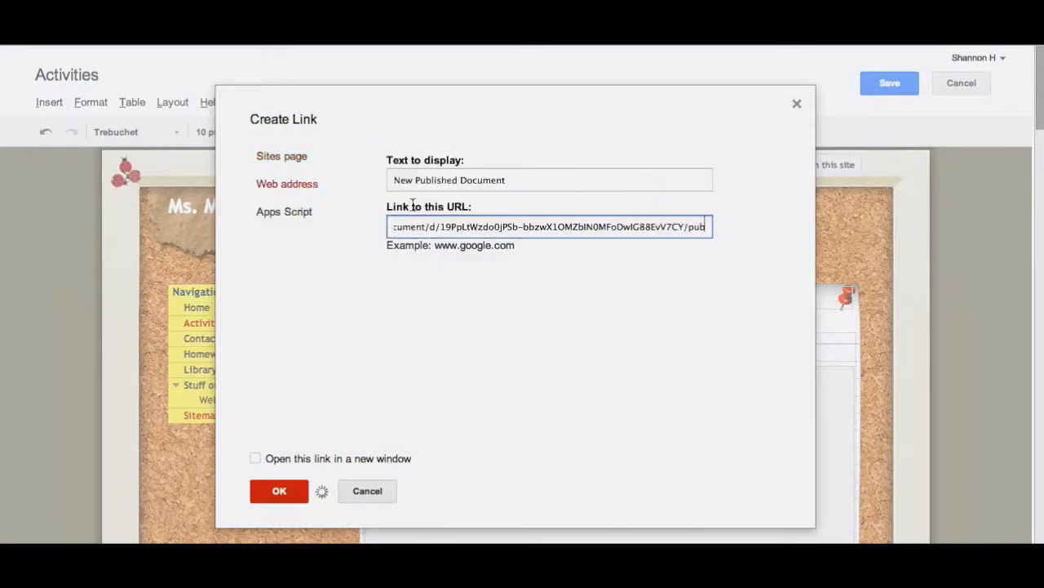
pyautogui.click(266, 459)
pyautogui.click(256, 460)
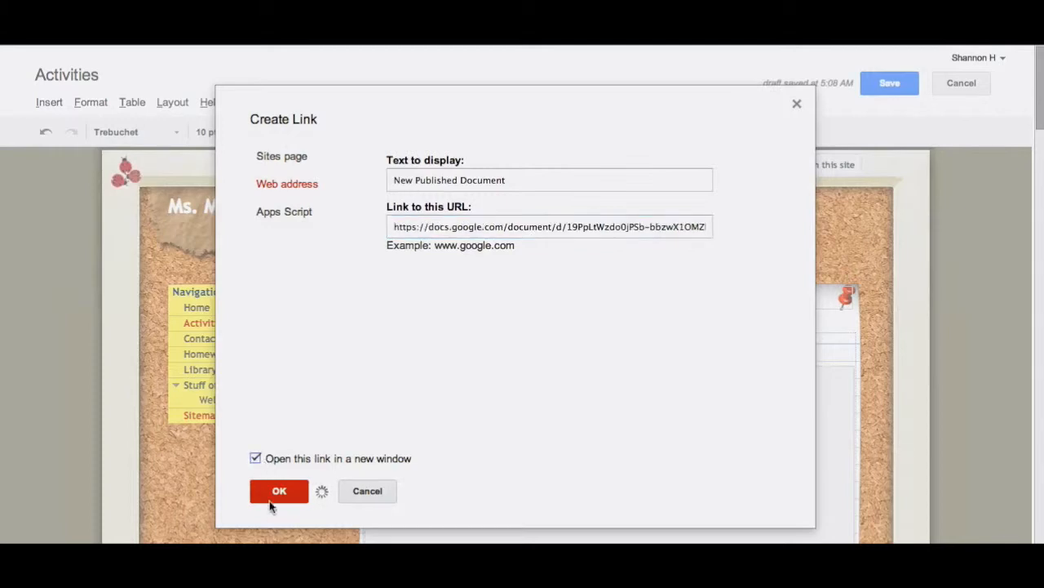
pyautogui.click(269, 488)
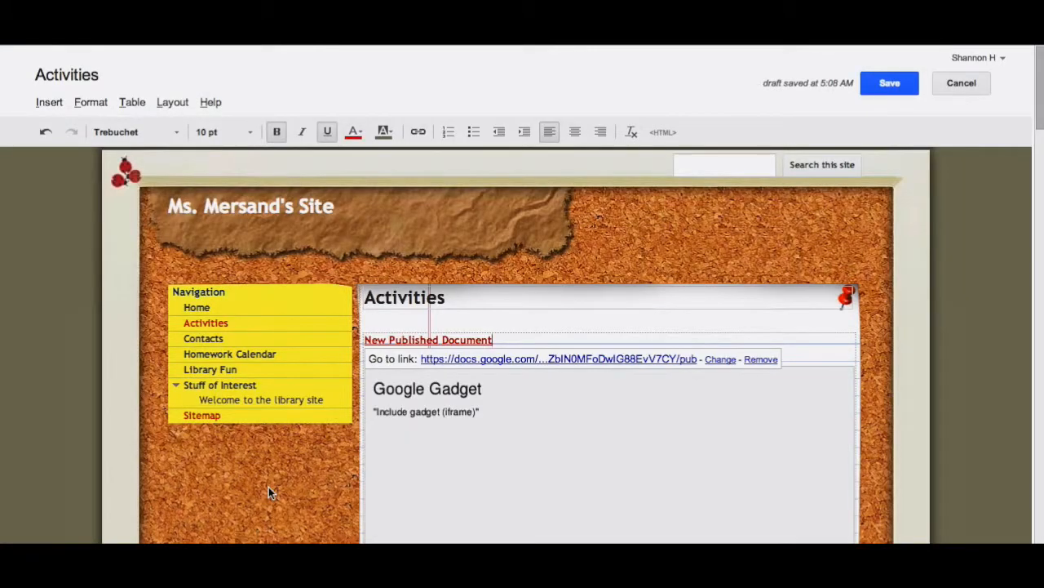
pyautogui.click(879, 87)
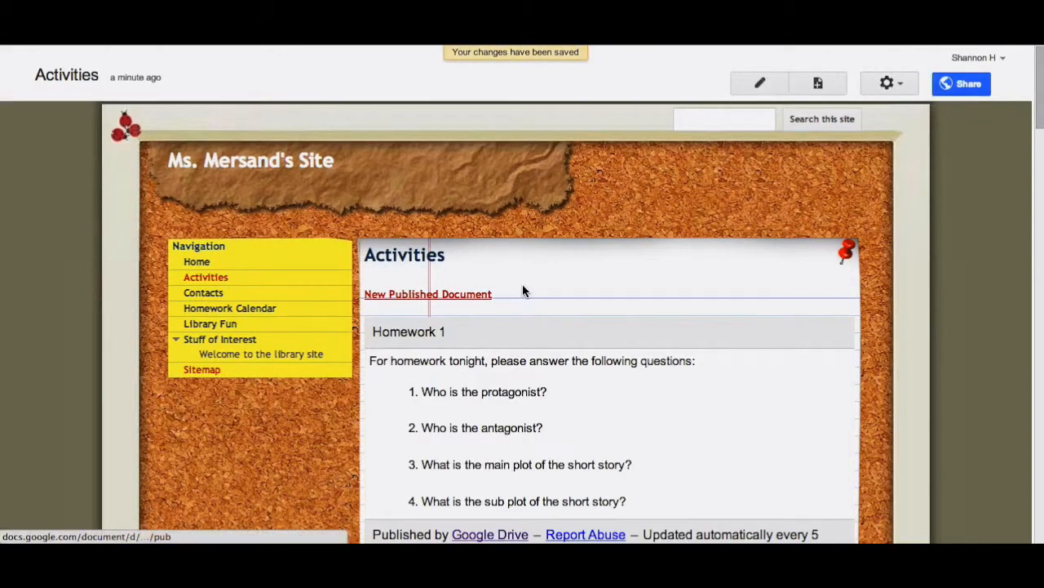
# Open the New Published Document link and examine the option to make a copy of the editable Homework 1 document
pyautogui.click(477, 295)
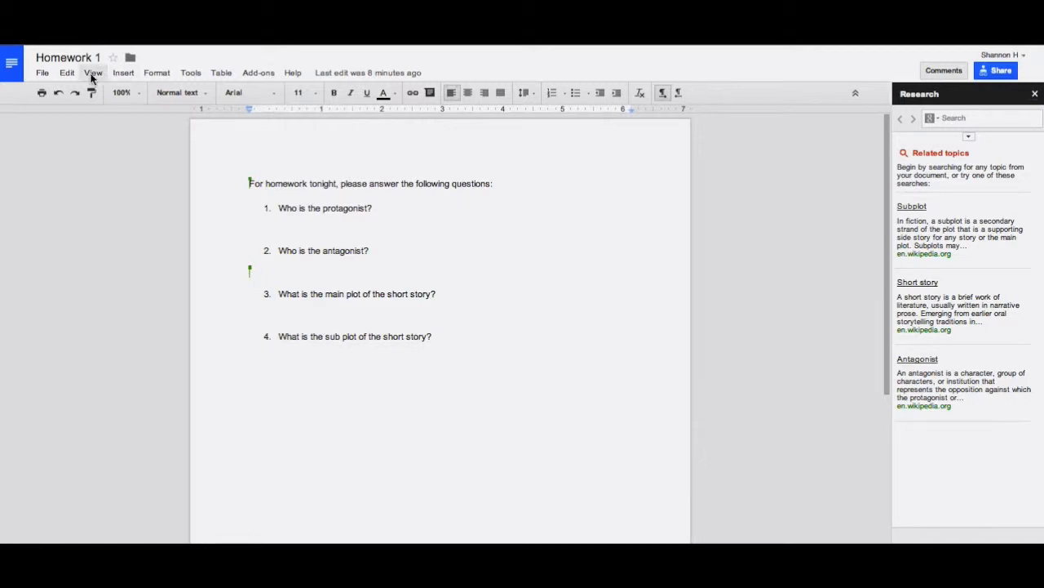
pyautogui.click(46, 72)
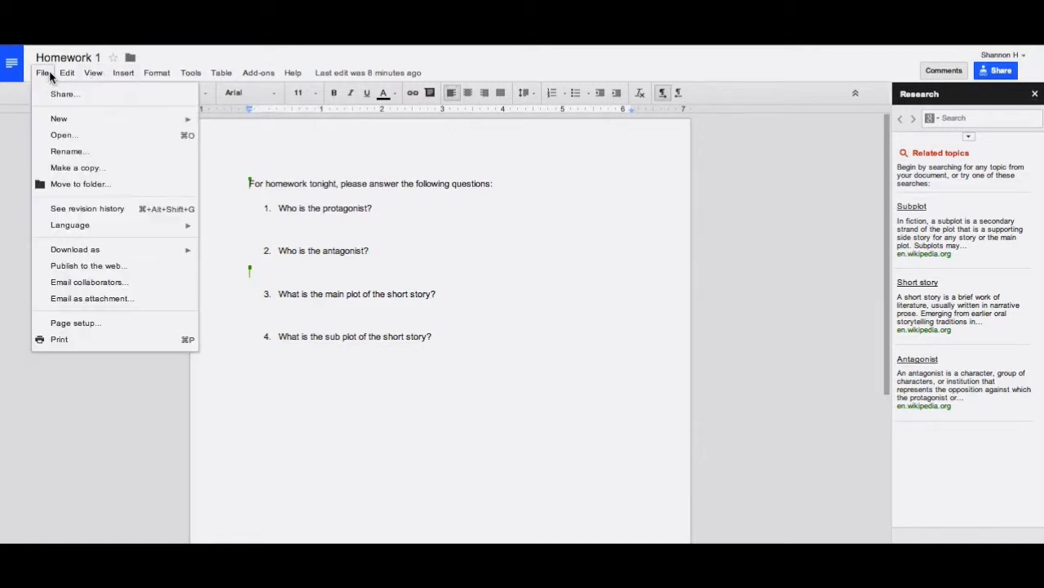
pyautogui.click(77, 168)
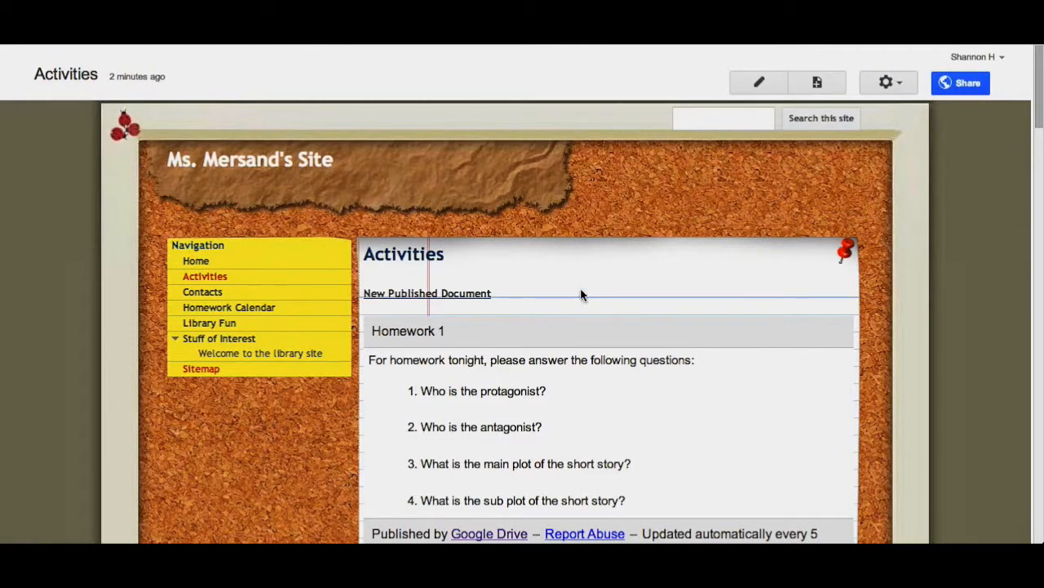
# Create a top-level web page named "Plagiarism Assignment" in the site
pyautogui.click(818, 82)
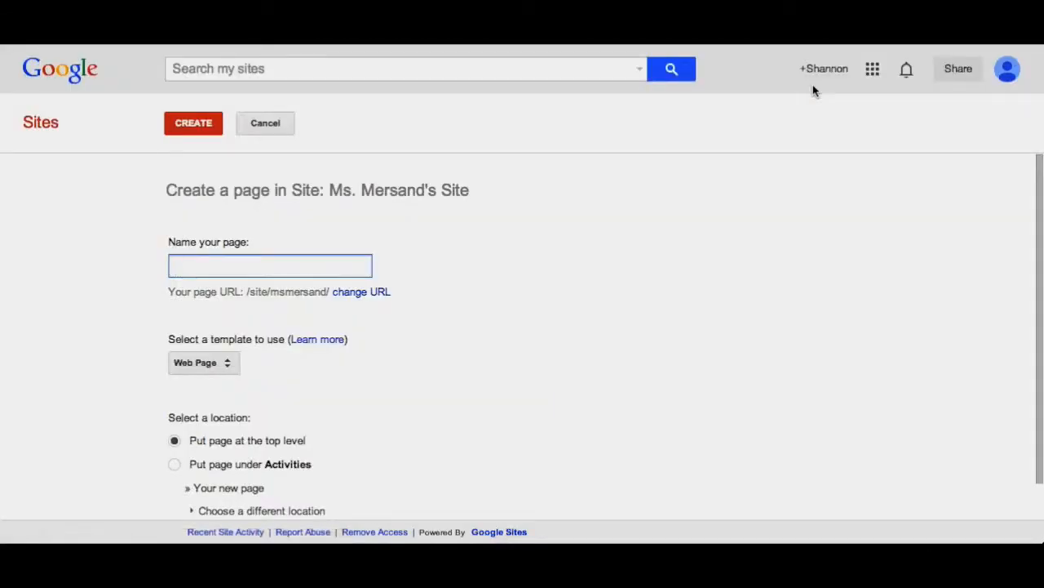
pyautogui.write('Plagiarism Assignment')
pyautogui.click(180, 131)
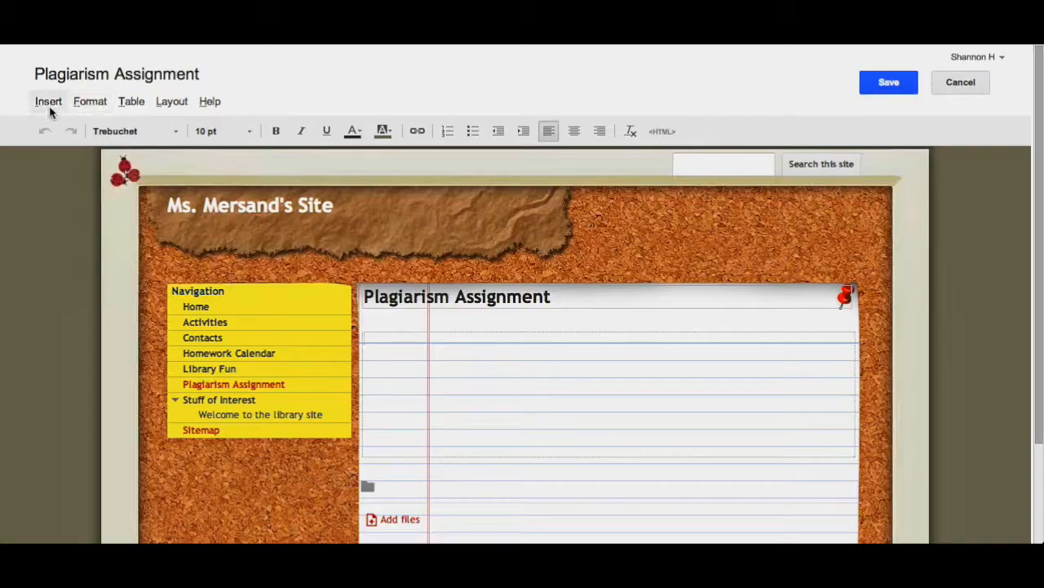
pyautogui.click(49, 104)
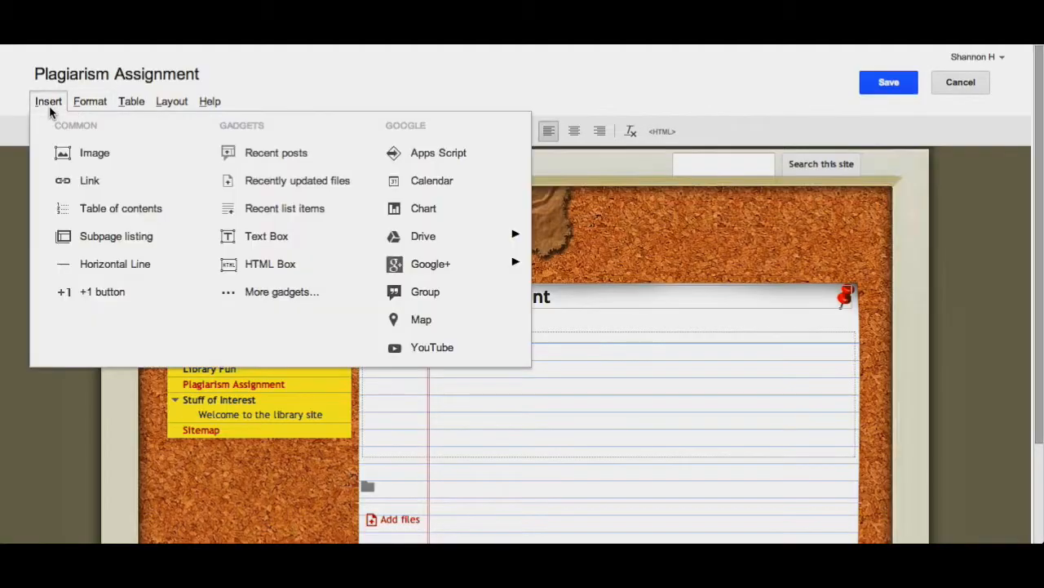
pyautogui.click(454, 351)
pyautogui.hotkey('ctrl', 'v')
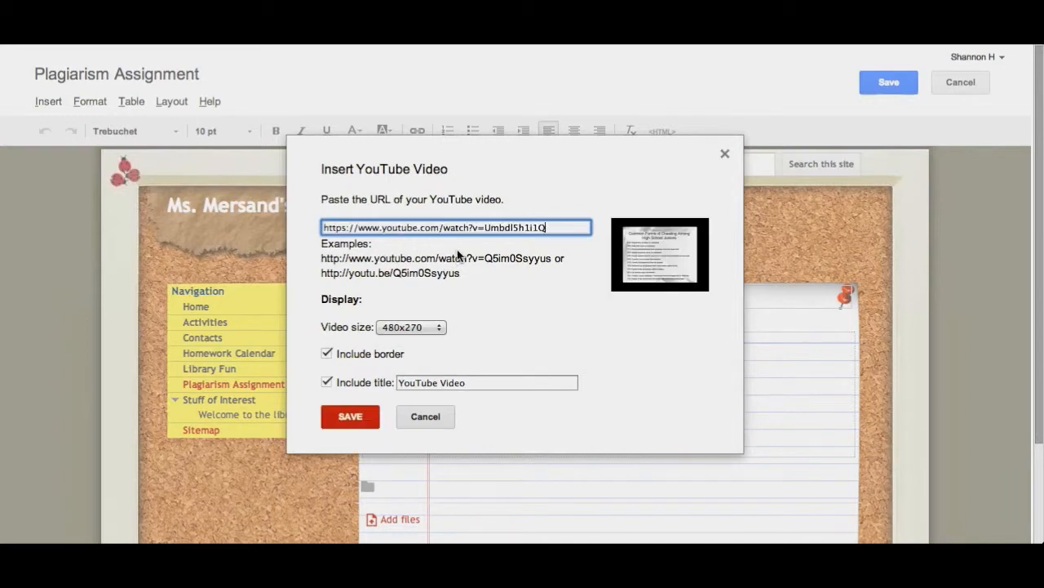
pyautogui.click(327, 353)
pyautogui.click(327, 382)
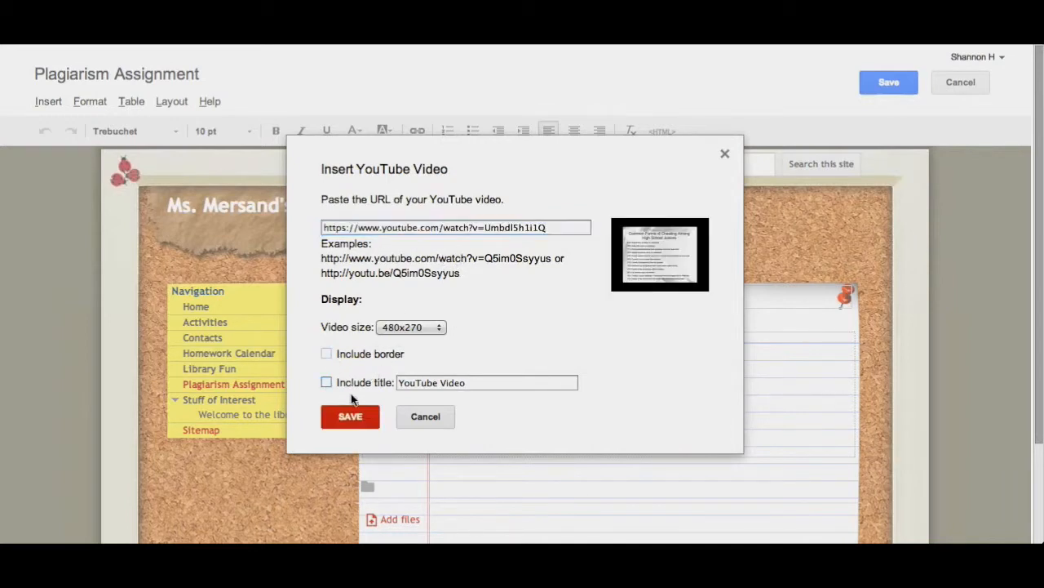
pyautogui.click(348, 417)
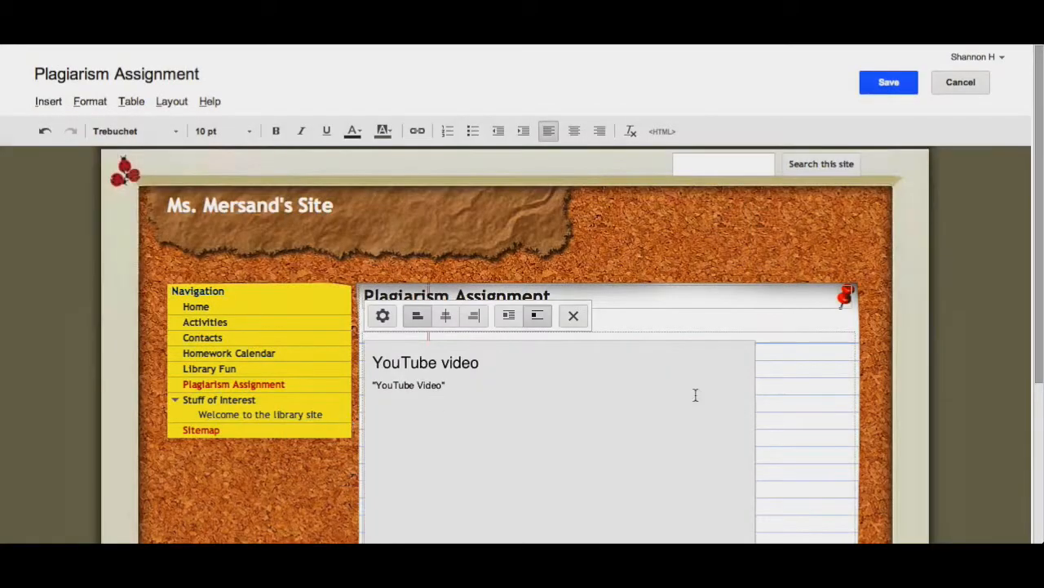
# Insert the Test Form from Drive on a new line below the video, with the width left empty and its border and title turned off
pyautogui.scroll(-3, 783, 400)
pyautogui.click(800, 341)
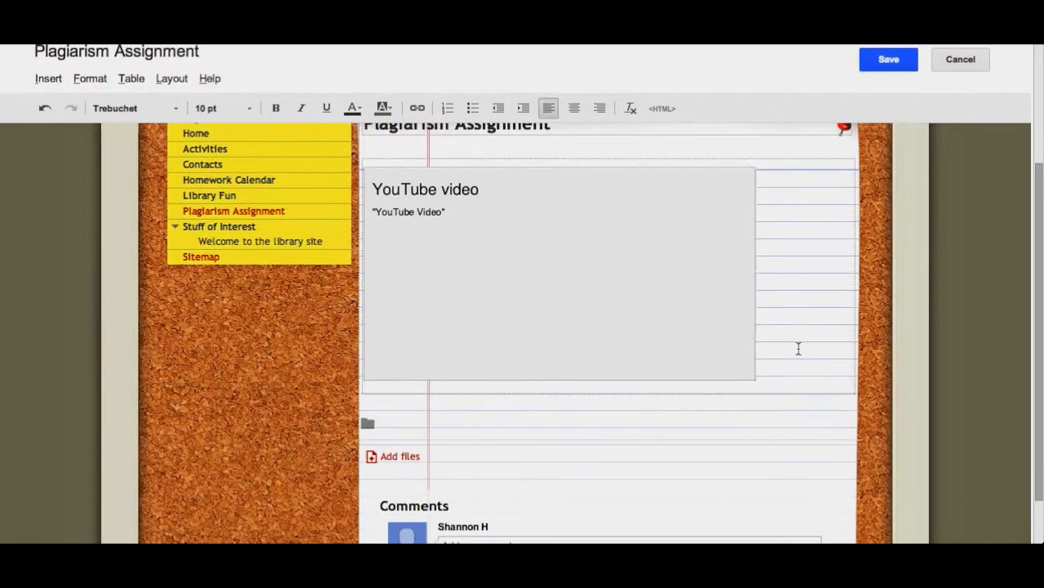
pyautogui.press('Return')
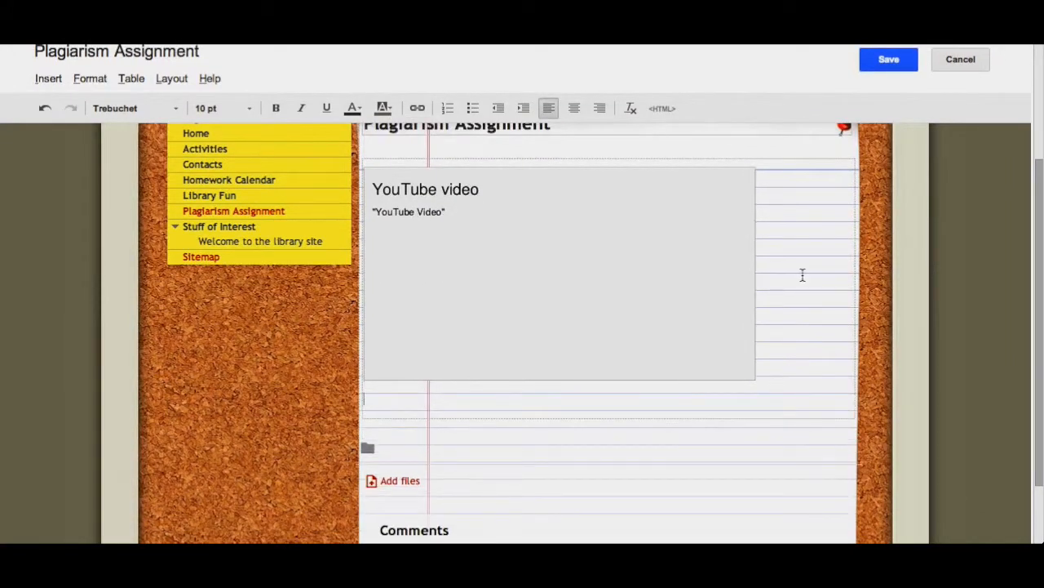
pyautogui.click(46, 80)
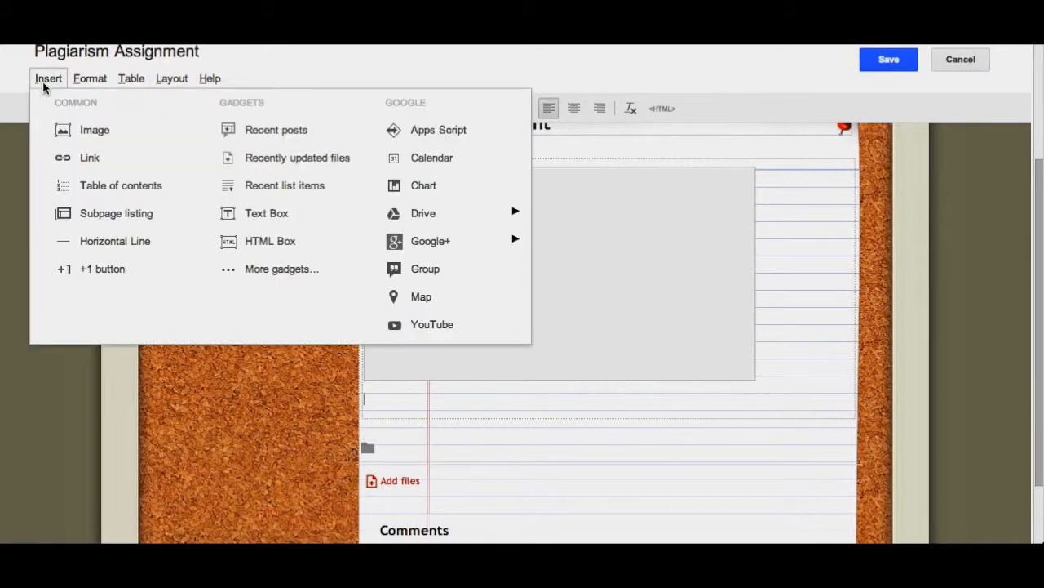
pyautogui.moveTo(413, 216)
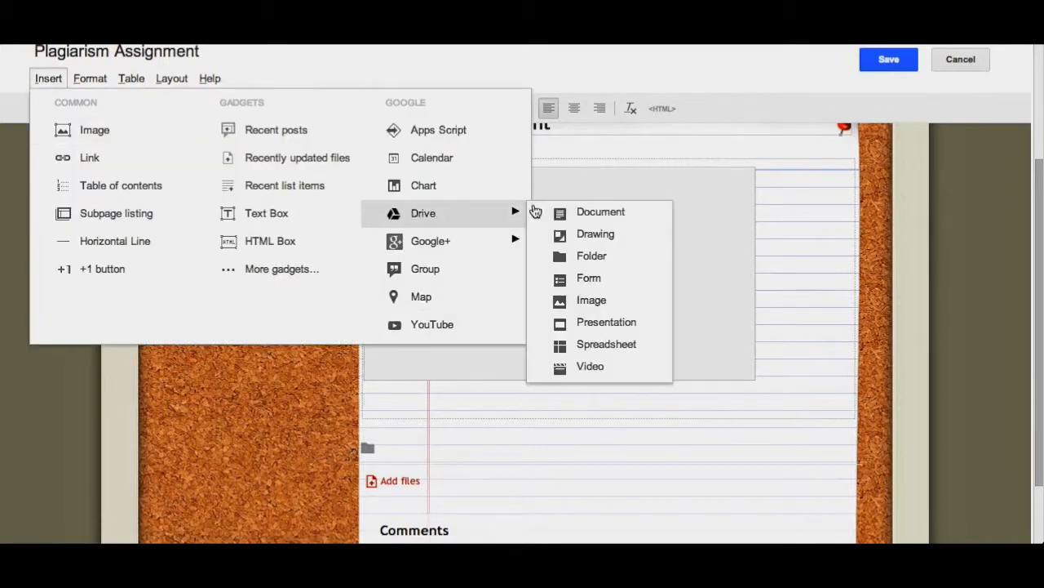
pyautogui.click(609, 277)
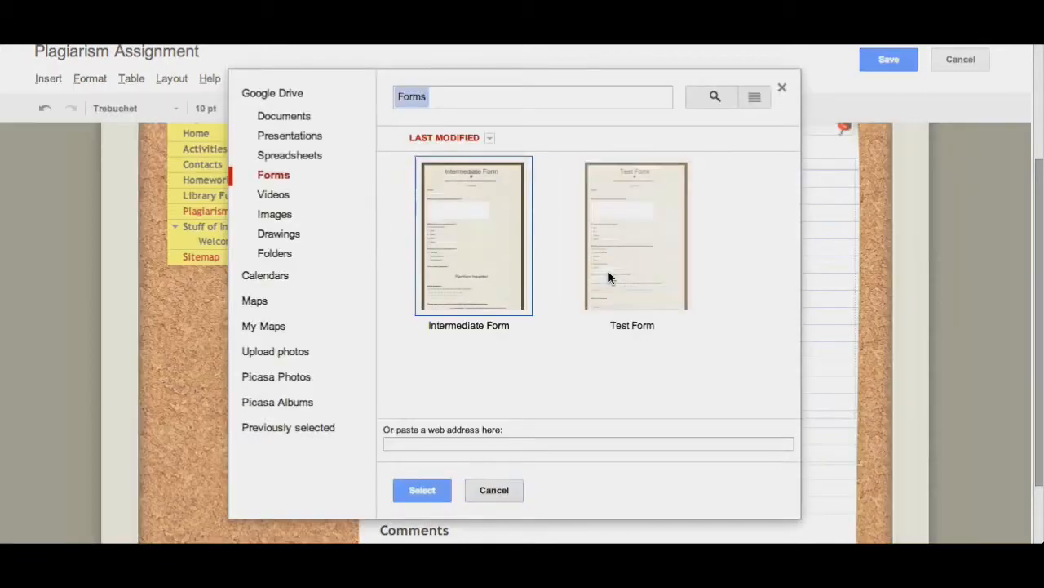
pyautogui.click(610, 248)
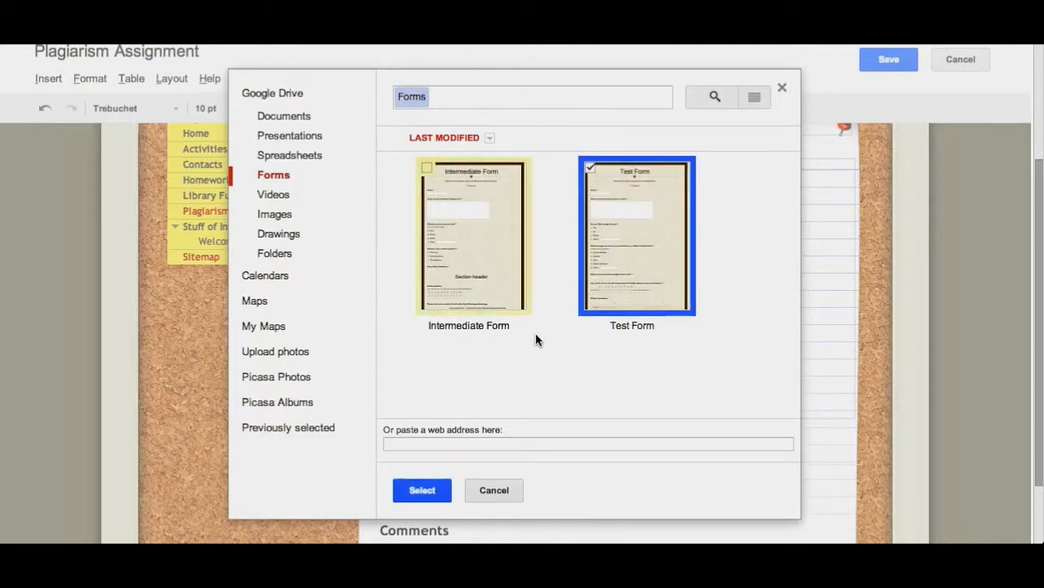
pyautogui.click(415, 490)
pyautogui.moveTo(380, 373); pyautogui.dragTo(330, 376)
pyautogui.press('BackSpace')
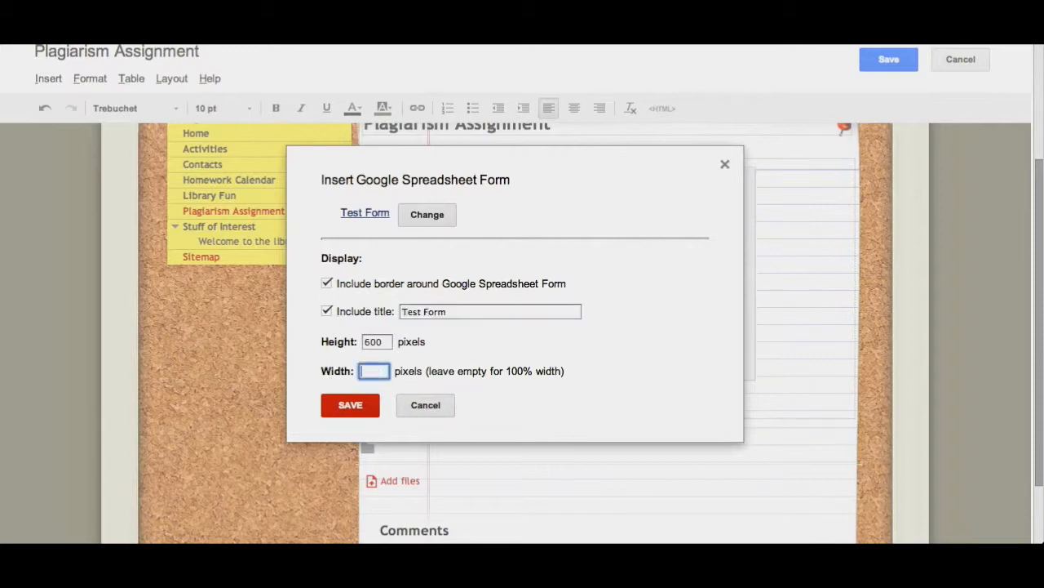
pyautogui.click(327, 311)
pyautogui.click(326, 284)
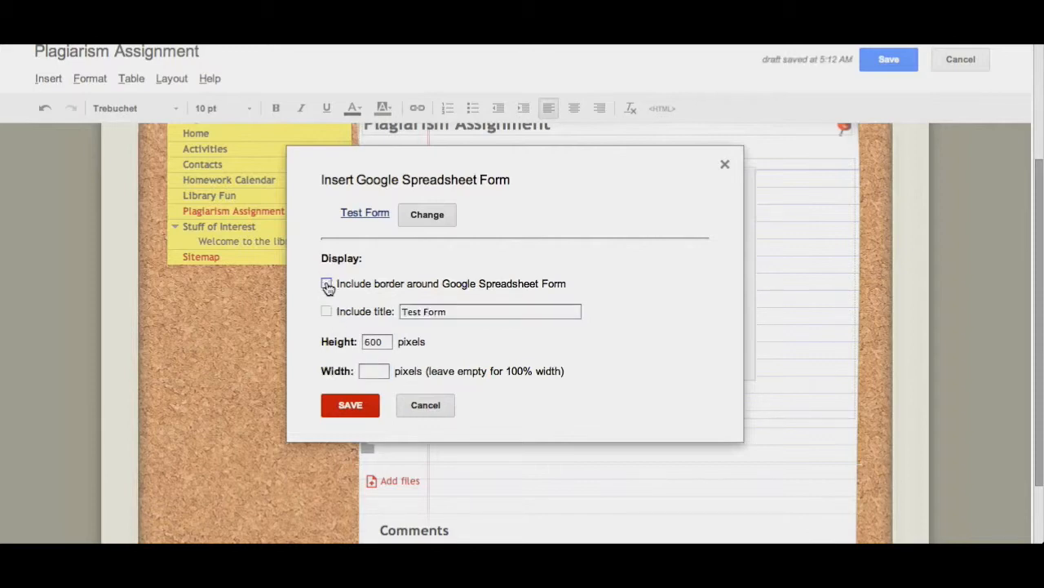
pyautogui.click(341, 418)
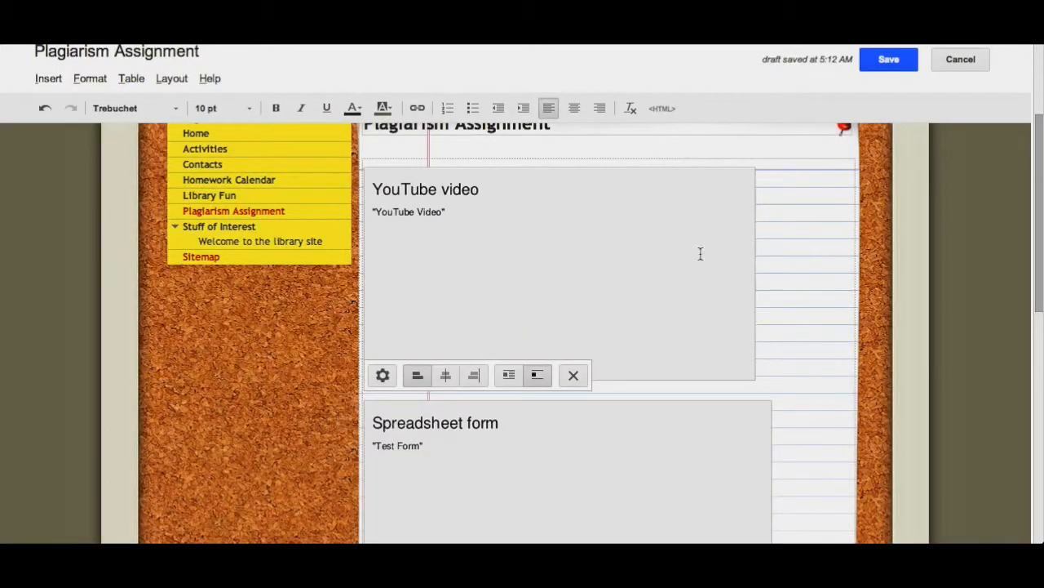
# Save the Plagiarism Assignment page and review the embedded video and form on it
pyautogui.click(883, 64)
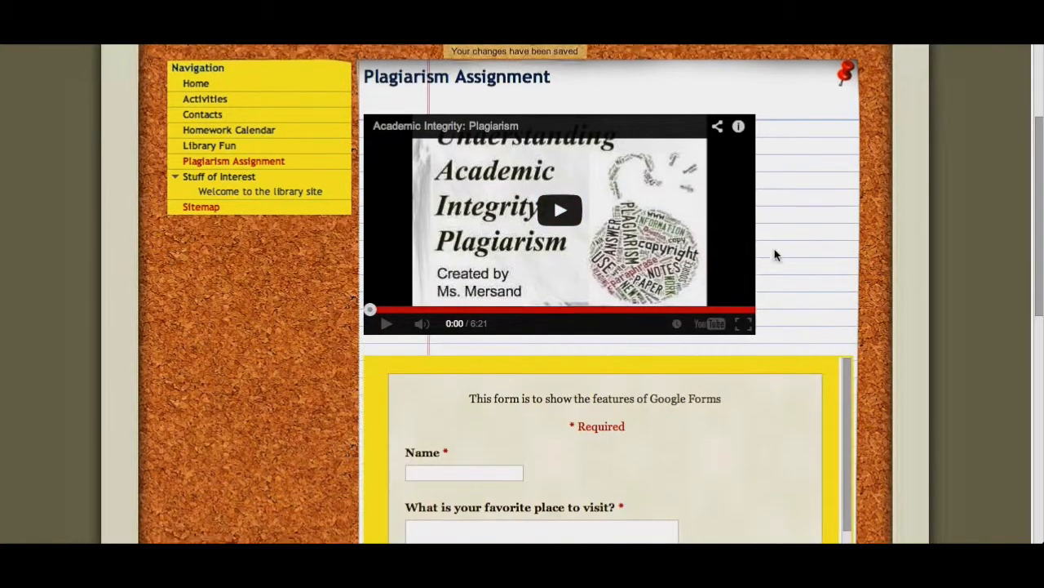
pyautogui.scroll(-2, 775, 255)
pyautogui.scroll(-10, 665, 398)
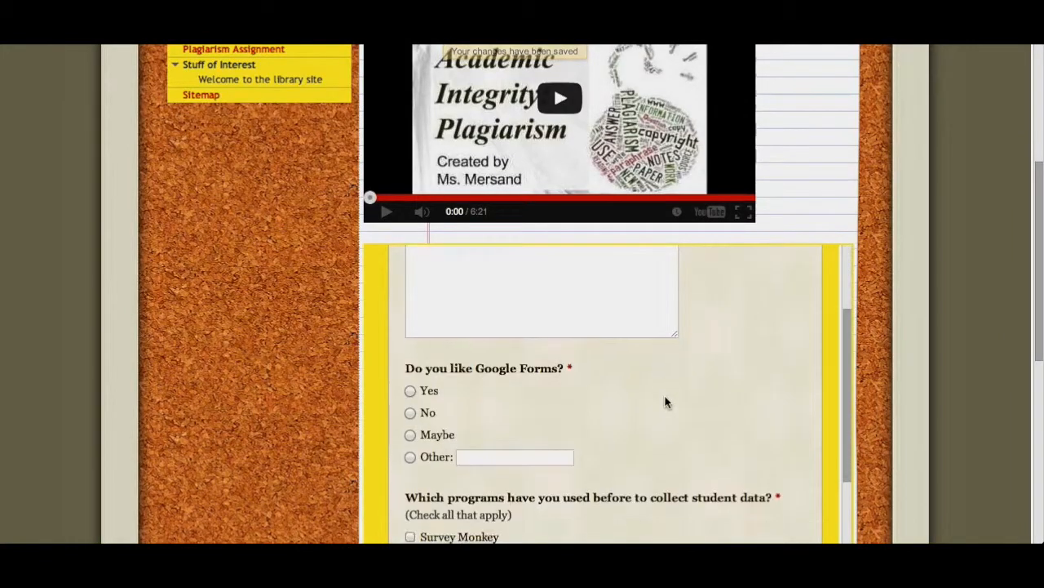
pyautogui.scroll(8, 665, 402)
pyautogui.scroll(5, 665, 402)
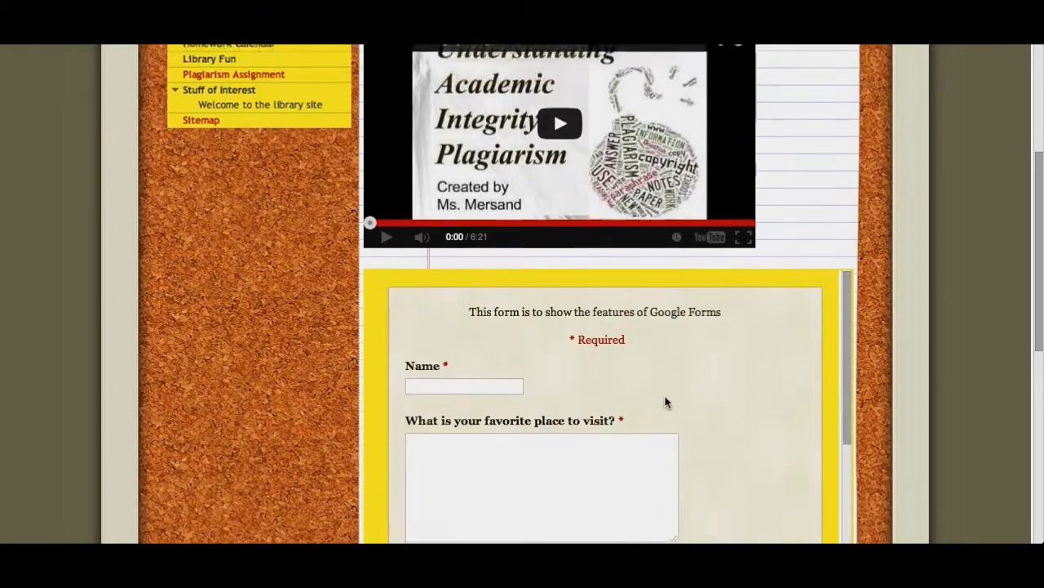
pyautogui.scroll(-2, 875, 331)
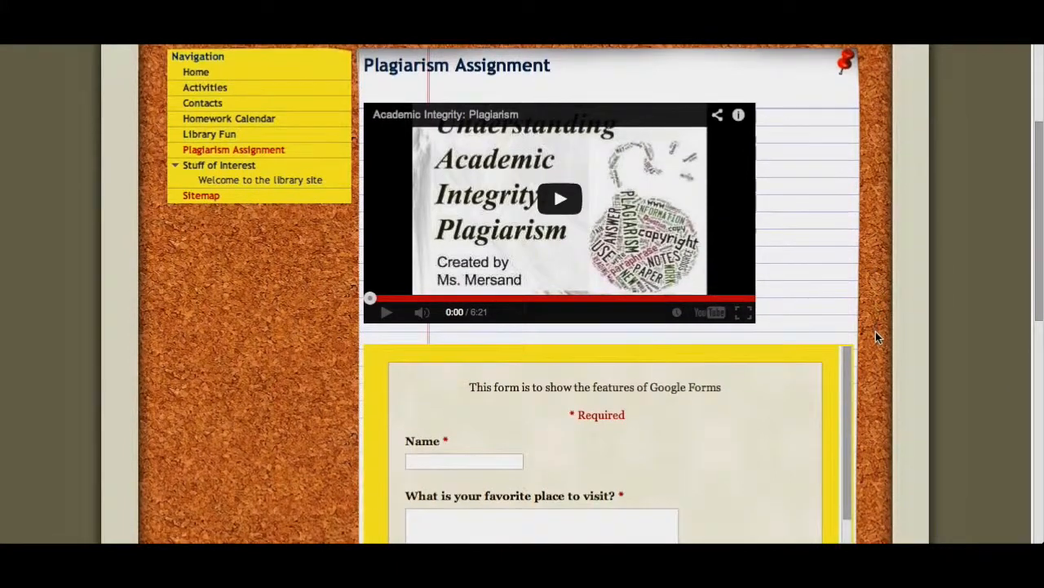